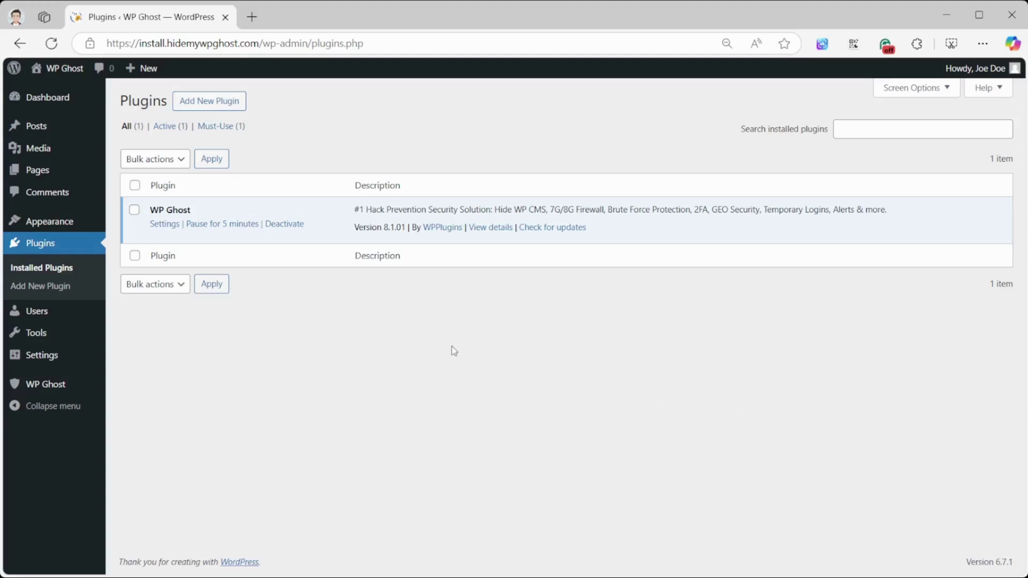
# Step: Reach WP Ghost's Backup/Restore page from the Plugins list via Settings
pyautogui.click(165, 223)
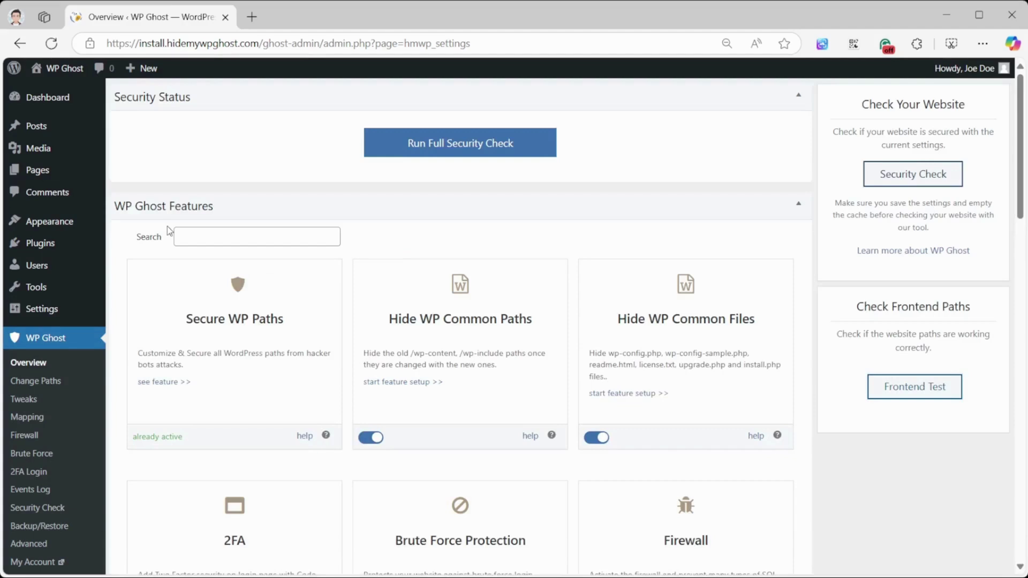
pyautogui.click(38, 527)
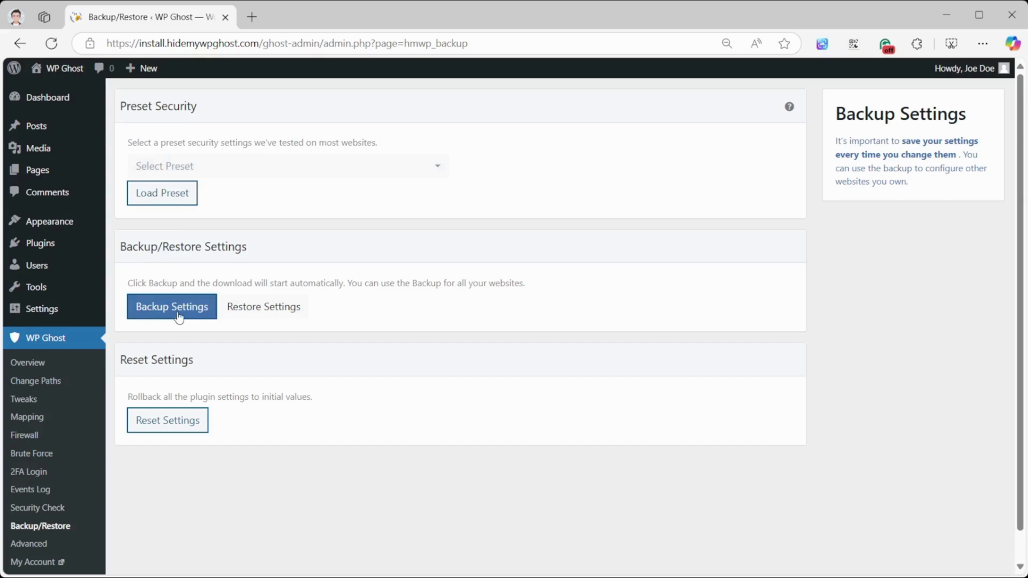
# Step: Load the 'Ghost Mode + Firewall + Brute Force + Events Log + Two factor' preset, confirming replacement of saved settings
pyautogui.click(257, 174)
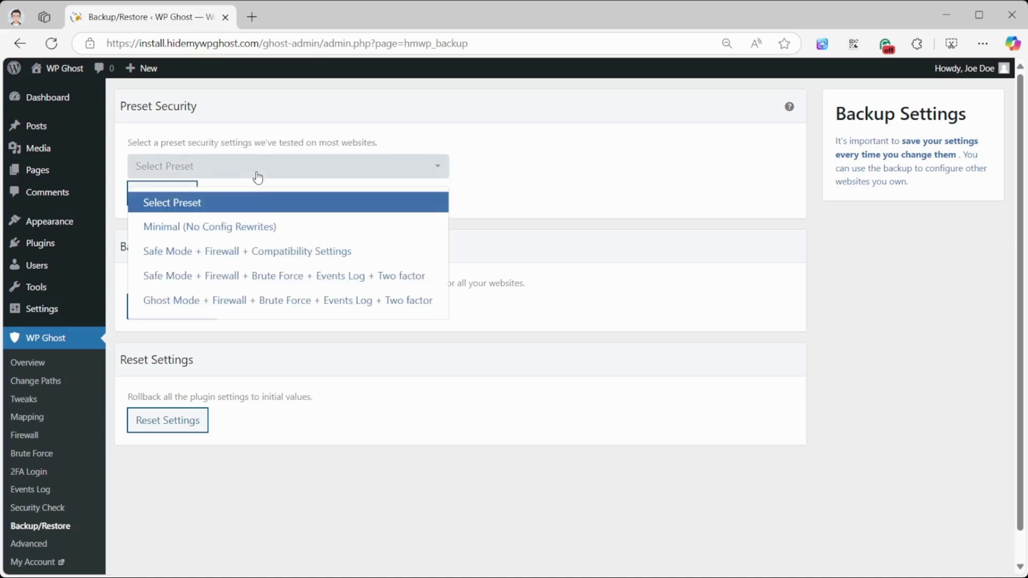
pyautogui.click(283, 302)
pyautogui.scroll(-5, 282, 305)
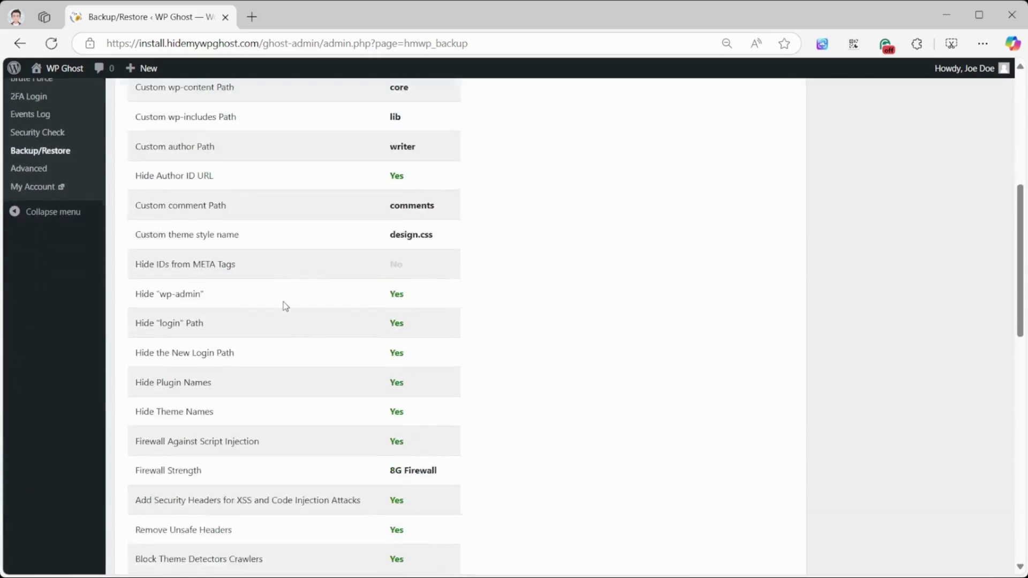
pyautogui.scroll(-2, 283, 305)
pyautogui.scroll(-4, 273, 321)
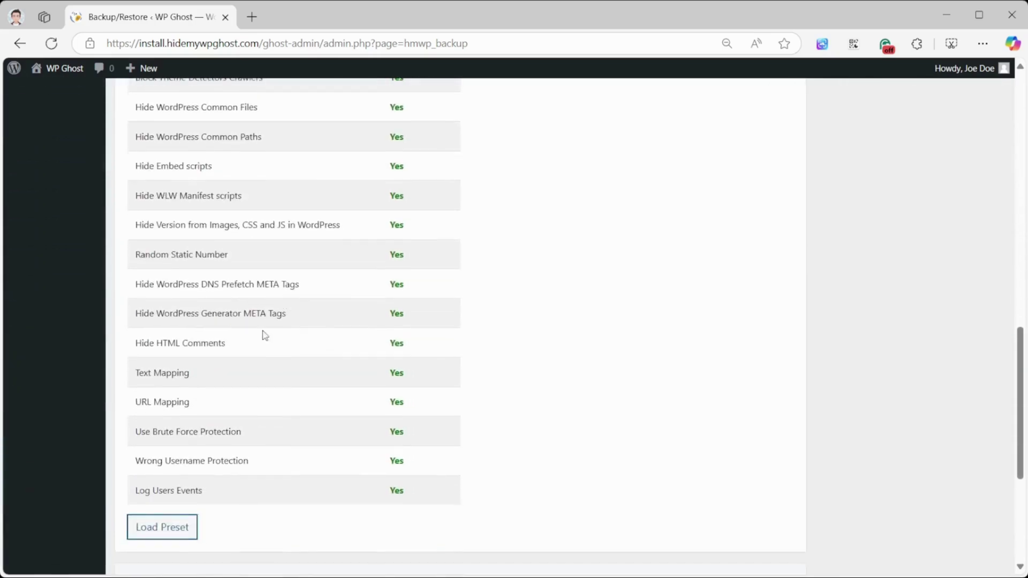
pyautogui.click(158, 537)
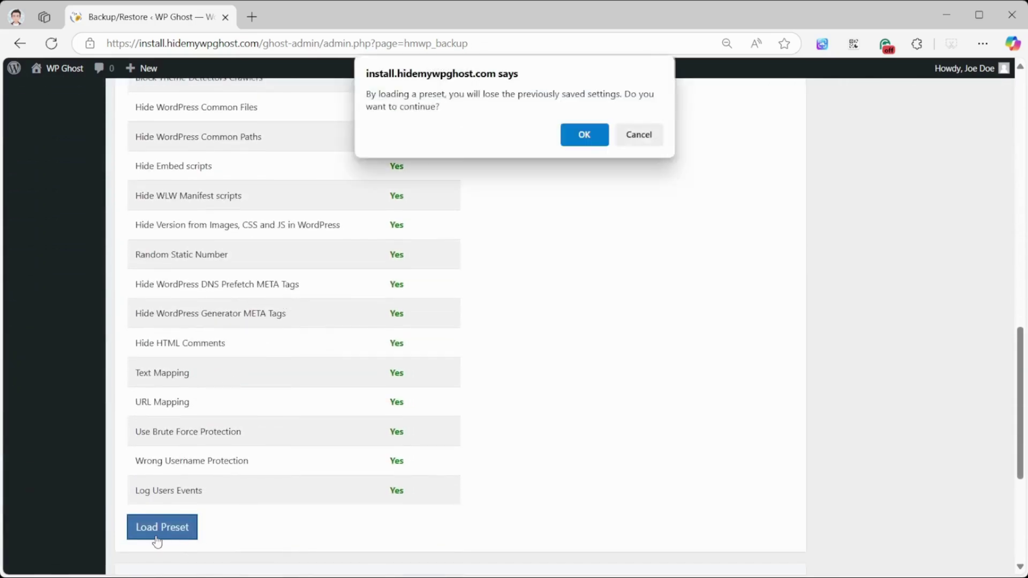
pyautogui.click(585, 135)
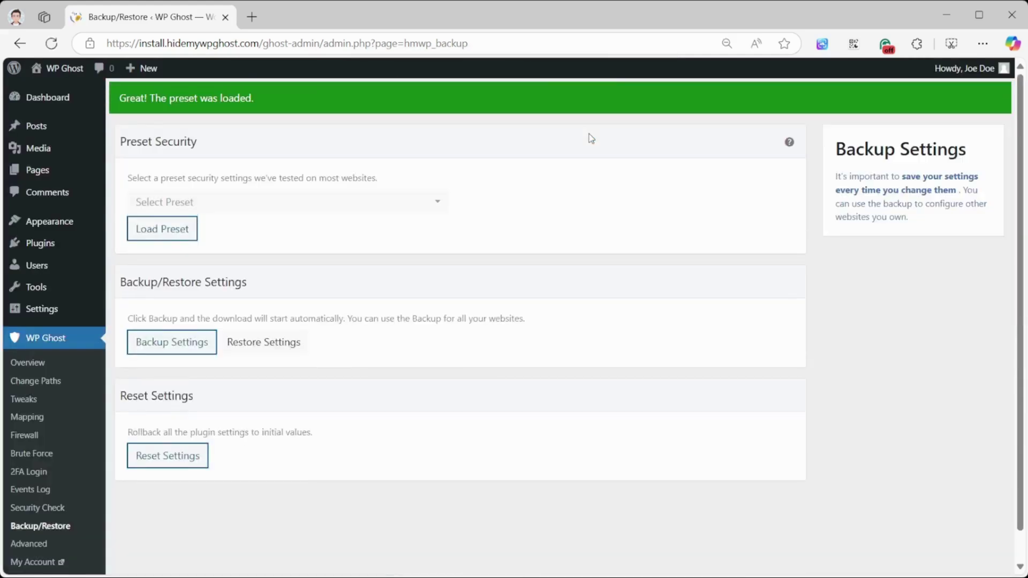
# Step: In Change Paths, set the admin path to customadmin and the login path to customlogin
pyautogui.click(43, 383)
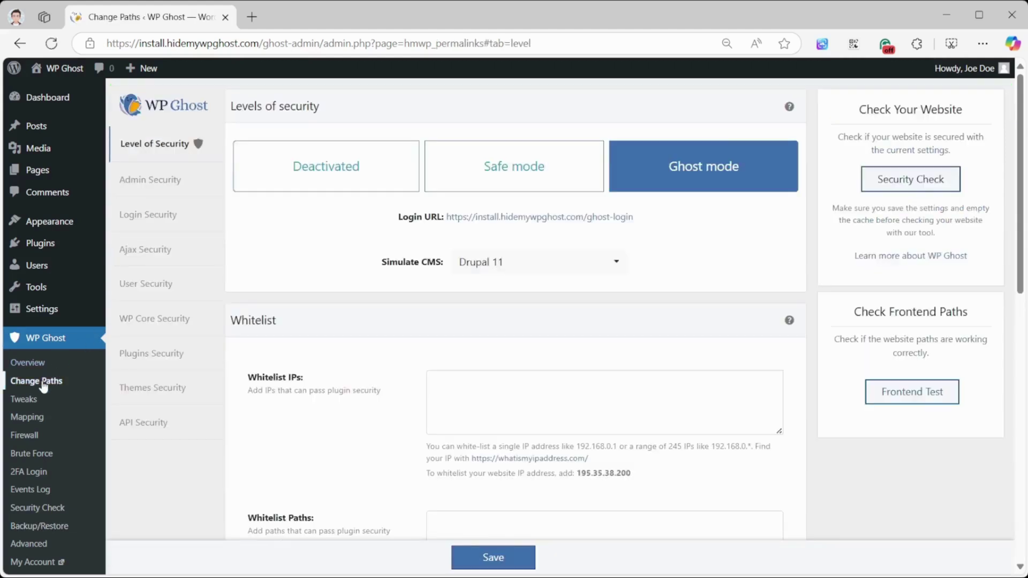
pyautogui.click(160, 189)
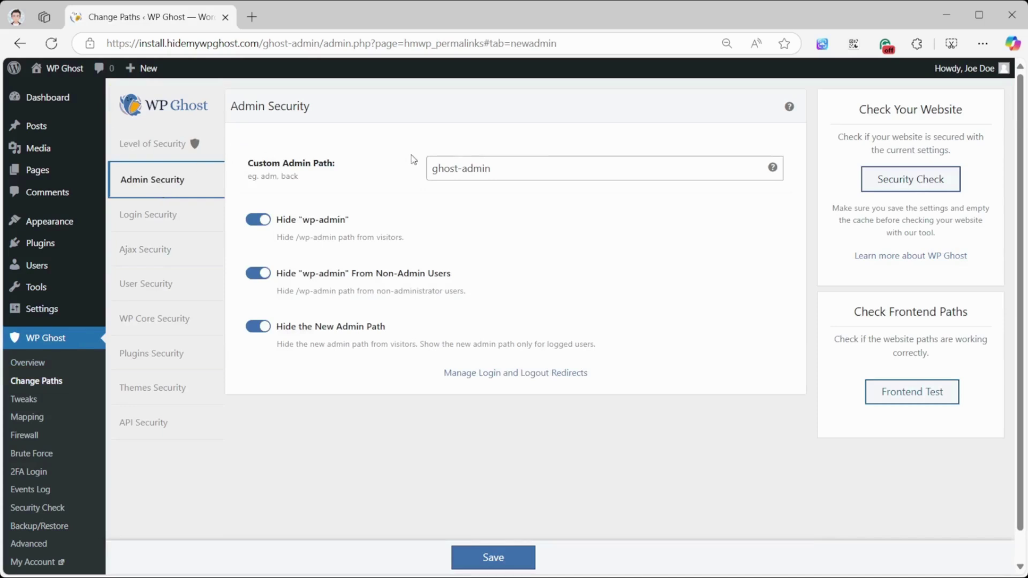
pyautogui.moveTo(463, 168); pyautogui.dragTo(408, 172)
pyautogui.press('BackSpace')
pyautogui.write('cadmin')
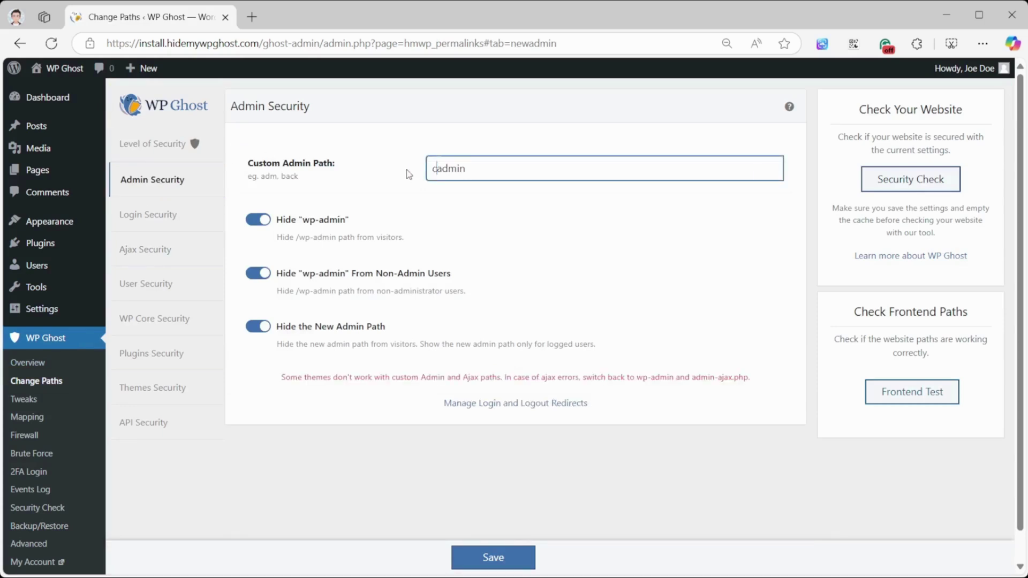
pyautogui.write('custom')
pyautogui.click(150, 221)
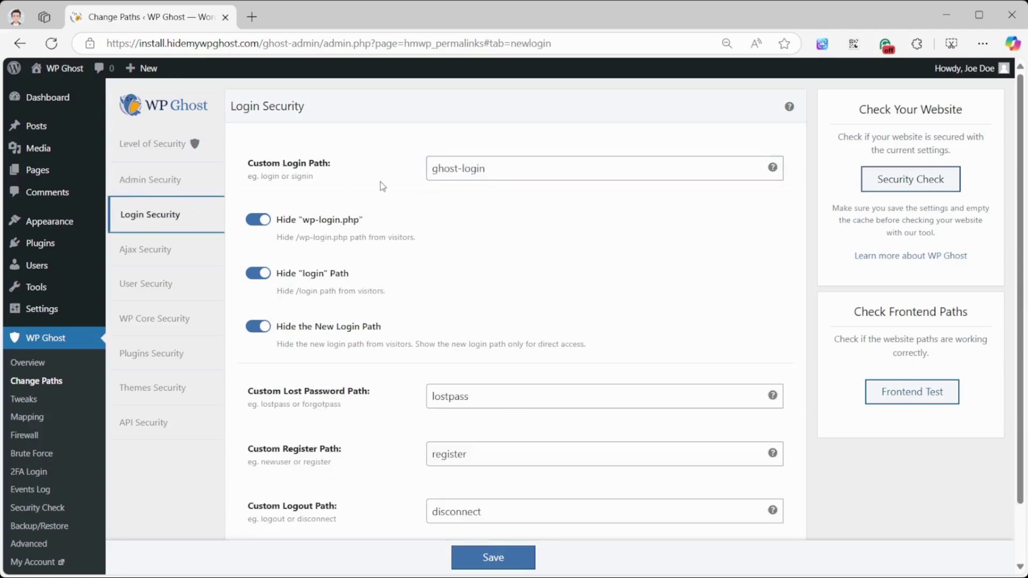
pyautogui.moveTo(462, 170); pyautogui.dragTo(373, 171)
pyautogui.press('BackSpace')
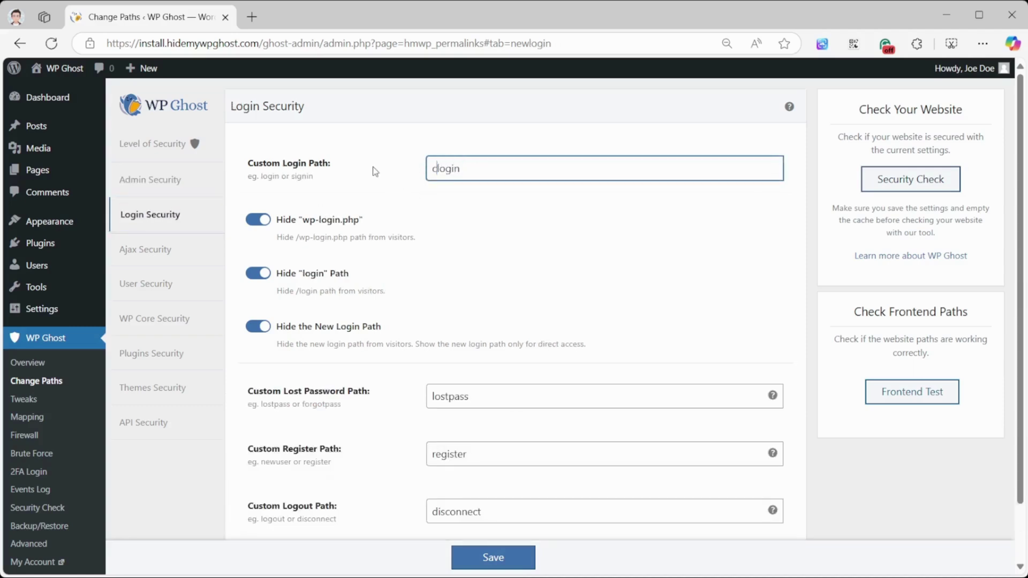
pyautogui.write('custom')
pyautogui.click(364, 200)
# Step: Review the Ajax, User, WP Core, Plugins, Themes and API Security path sections unchanged
pyautogui.click(145, 249)
pyautogui.click(157, 287)
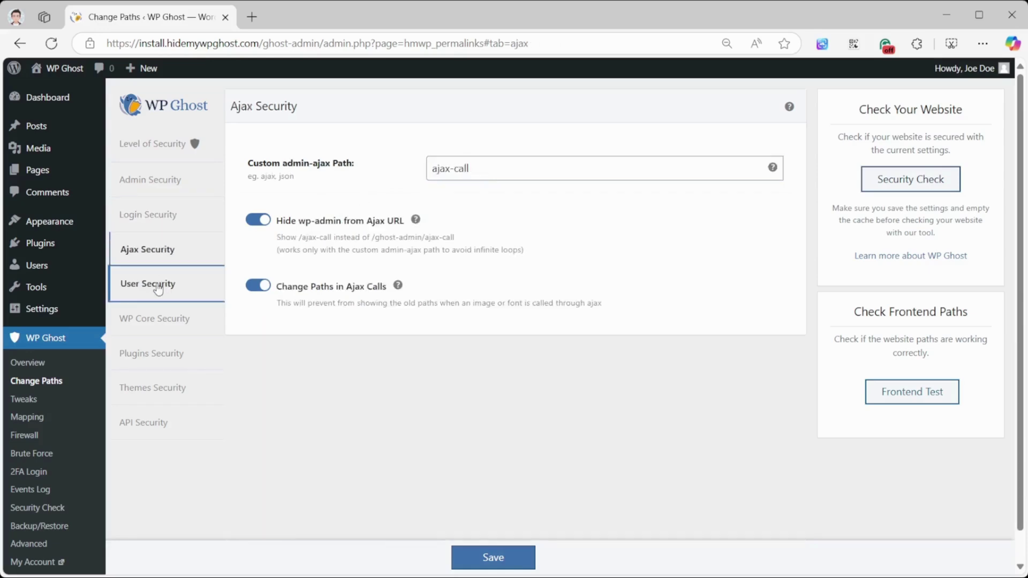
pyautogui.click(155, 321)
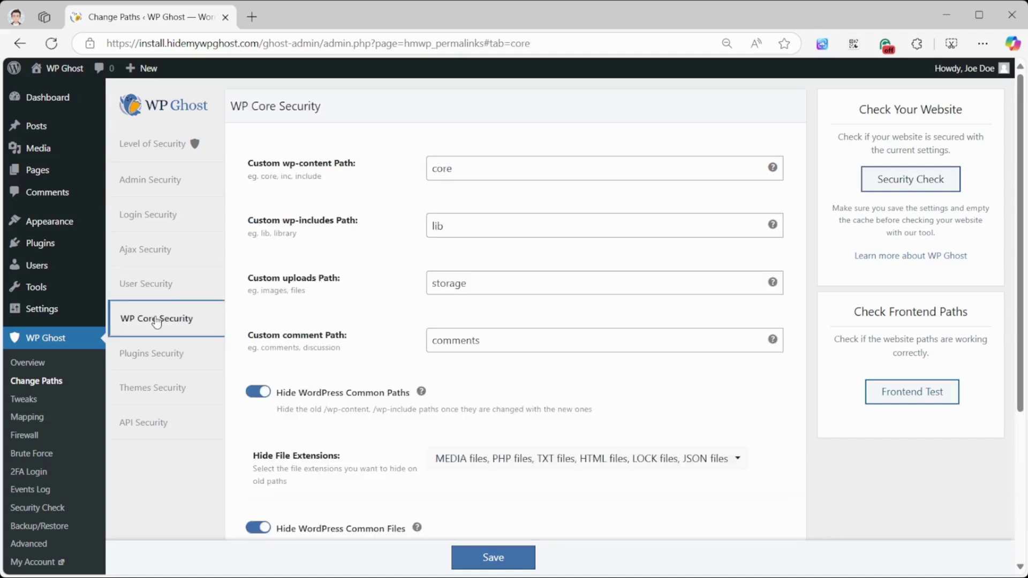
pyautogui.click(153, 363)
pyautogui.click(152, 390)
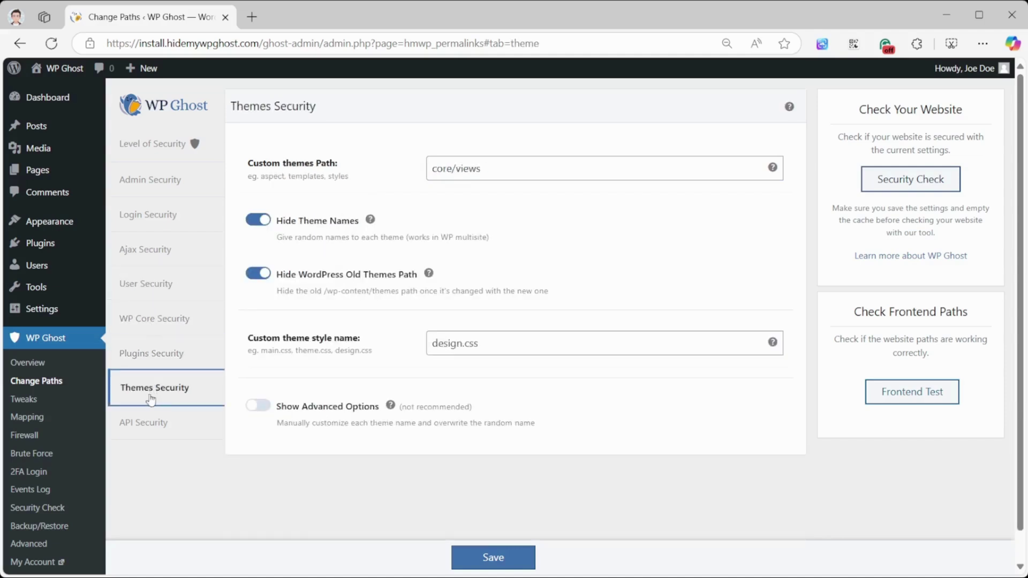
pyautogui.click(150, 424)
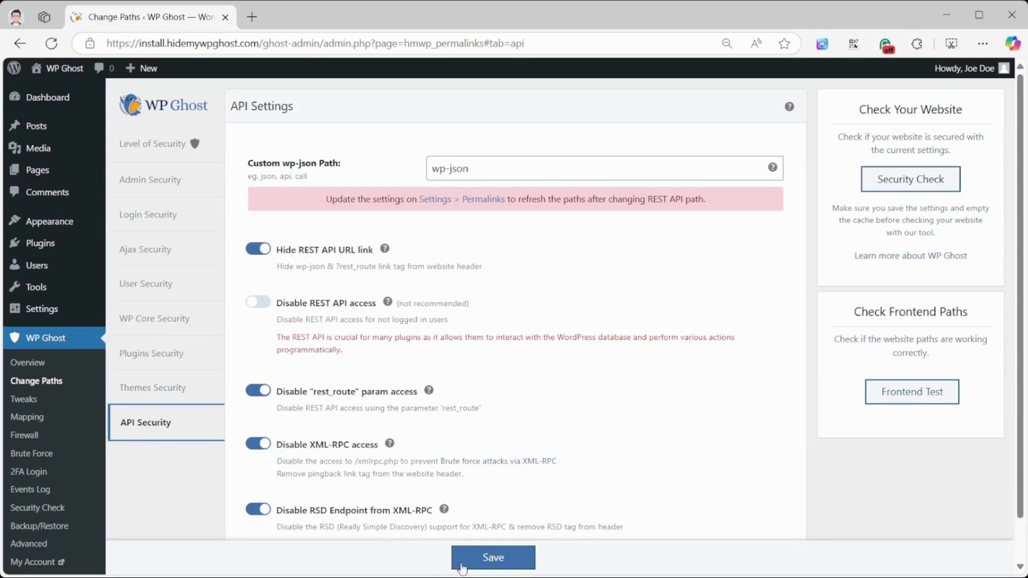
# Step: Save the paths, run the Frontend Test and confirm 'Yes, it's working'
pyautogui.click(506, 564)
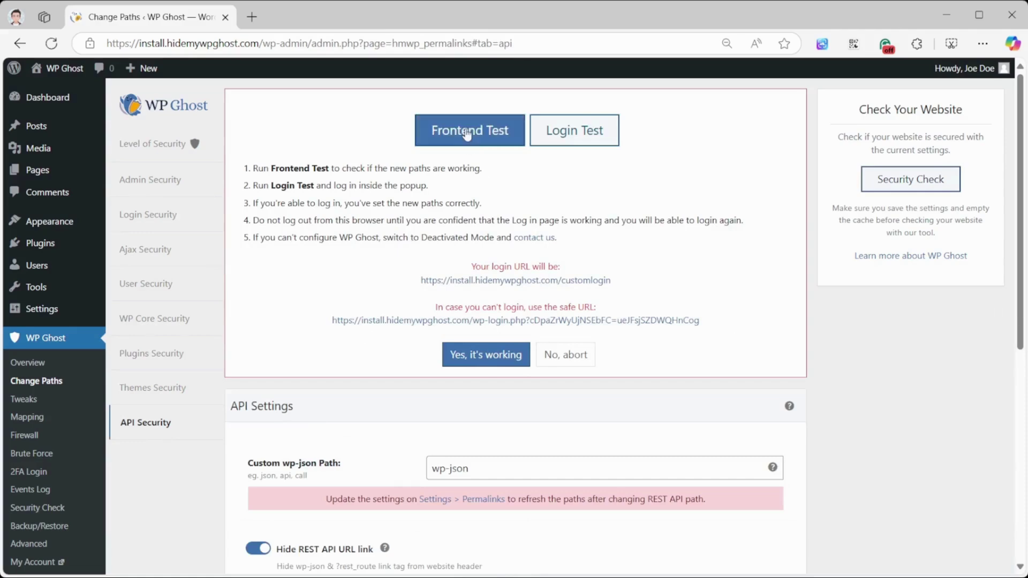
pyautogui.click(467, 134)
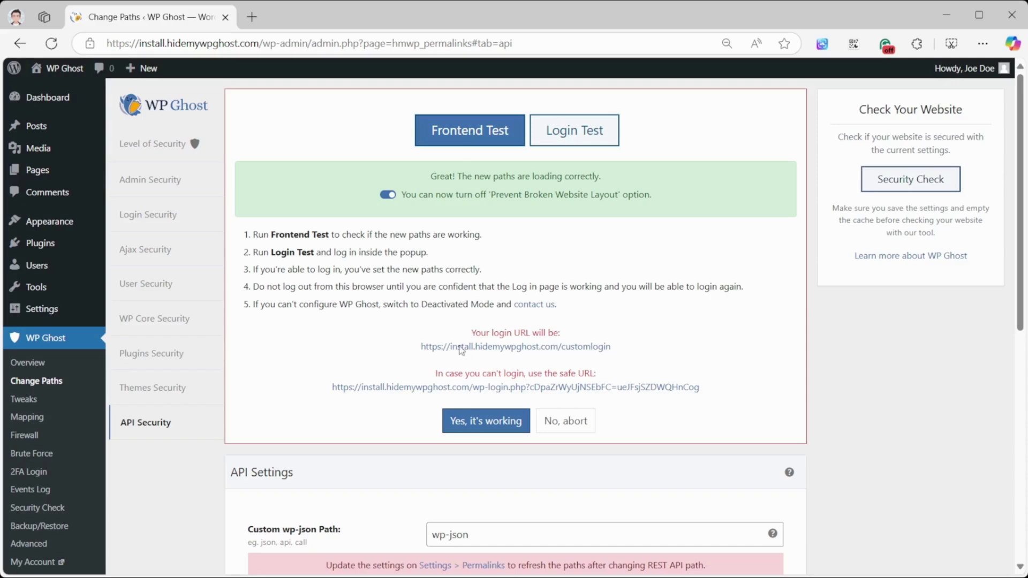
pyautogui.click(465, 421)
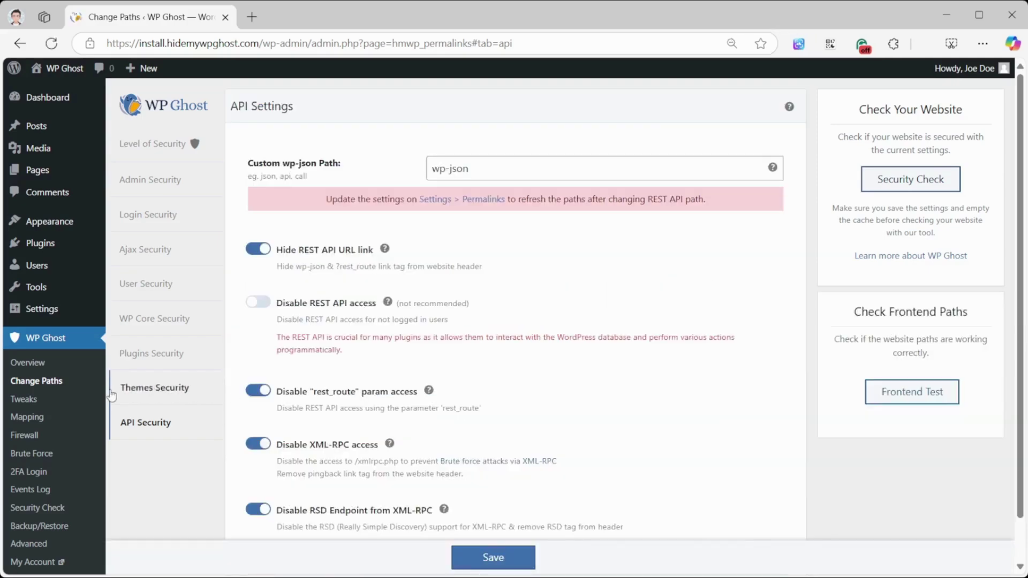
# Step: In Tweaks, enable Redirect Logged Users To Dashboard and Hide Admin Toolbar, checking its user roles
pyautogui.click(24, 399)
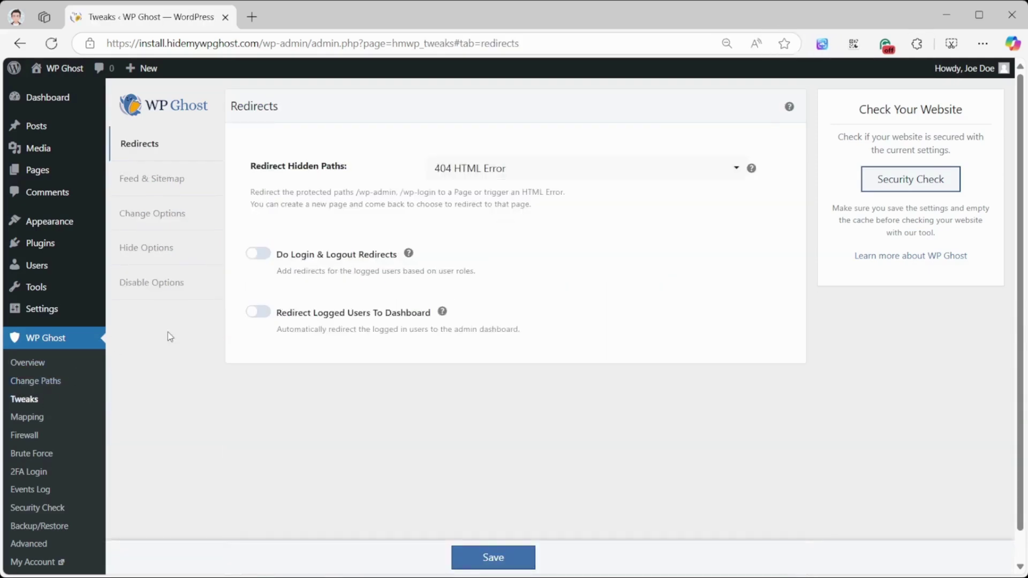
pyautogui.click(257, 313)
pyautogui.click(158, 249)
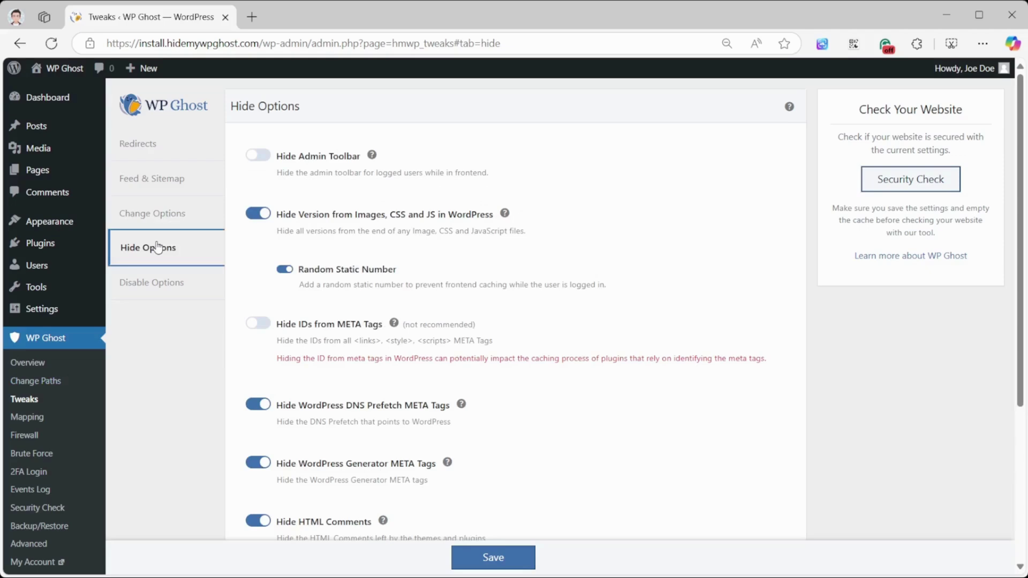
pyautogui.click(258, 156)
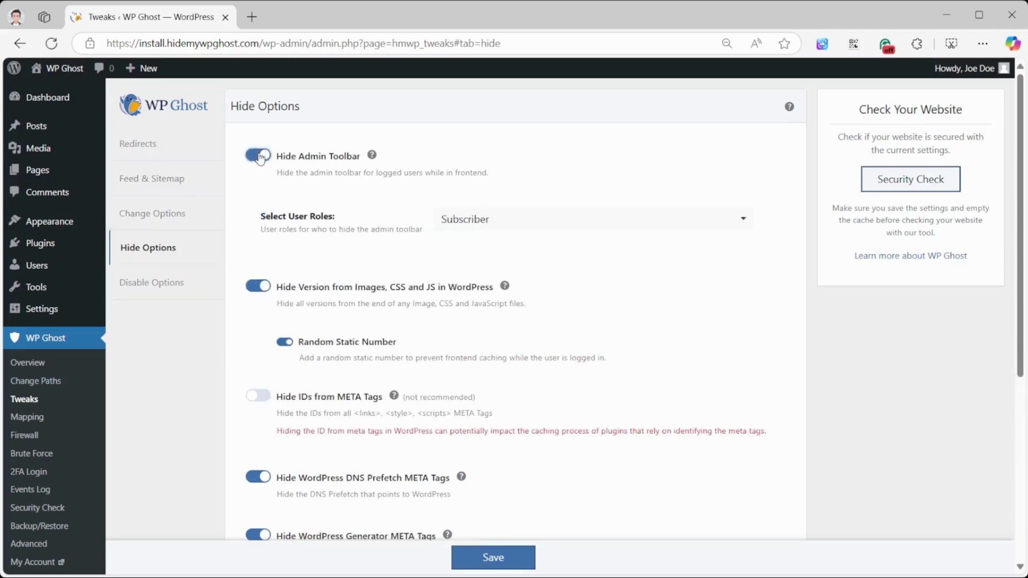
pyautogui.click(473, 221)
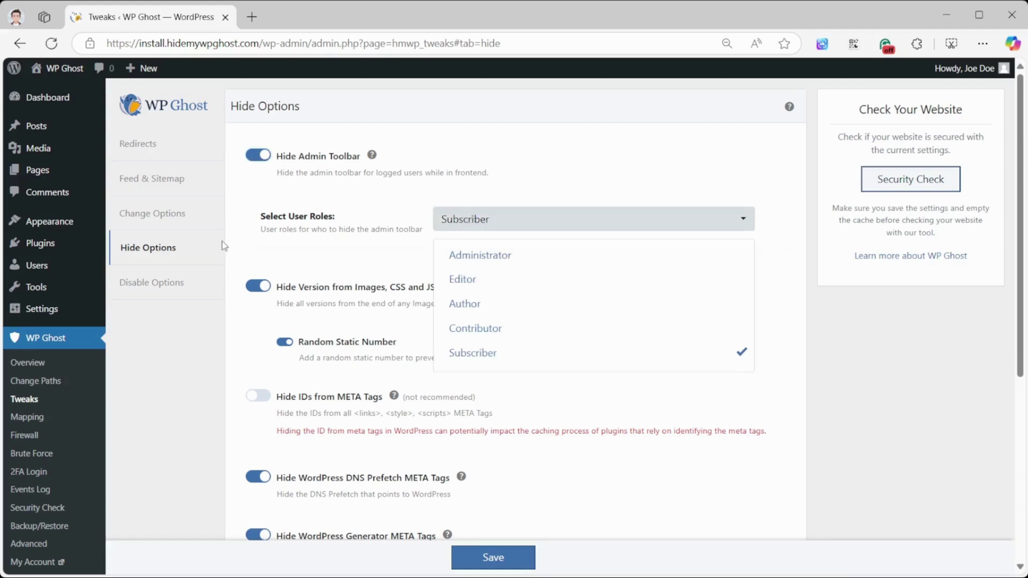
# Step: Enable Disable Right-Click under Disable Options and save the tweak settings
pyautogui.click(159, 284)
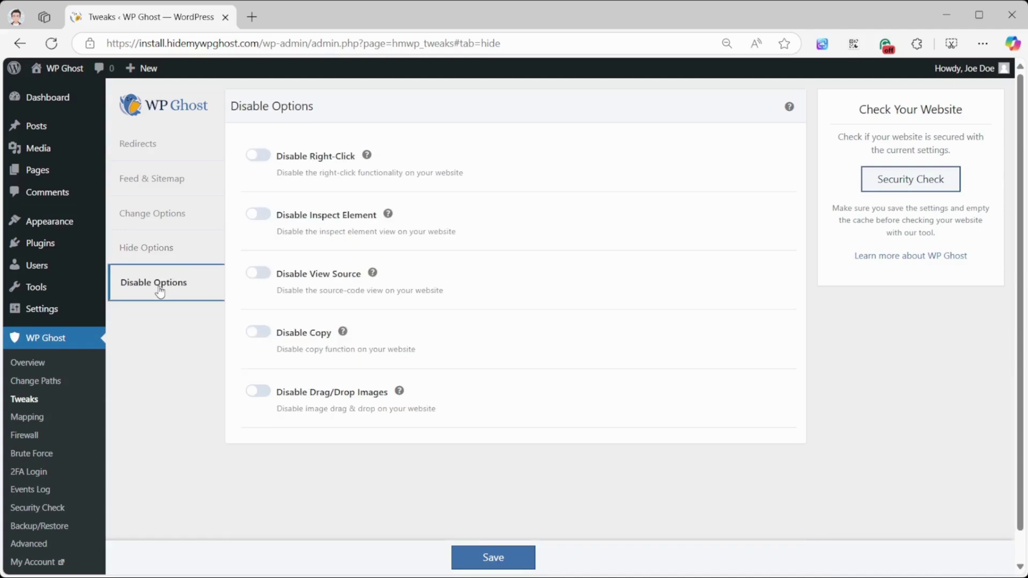
pyautogui.click(260, 158)
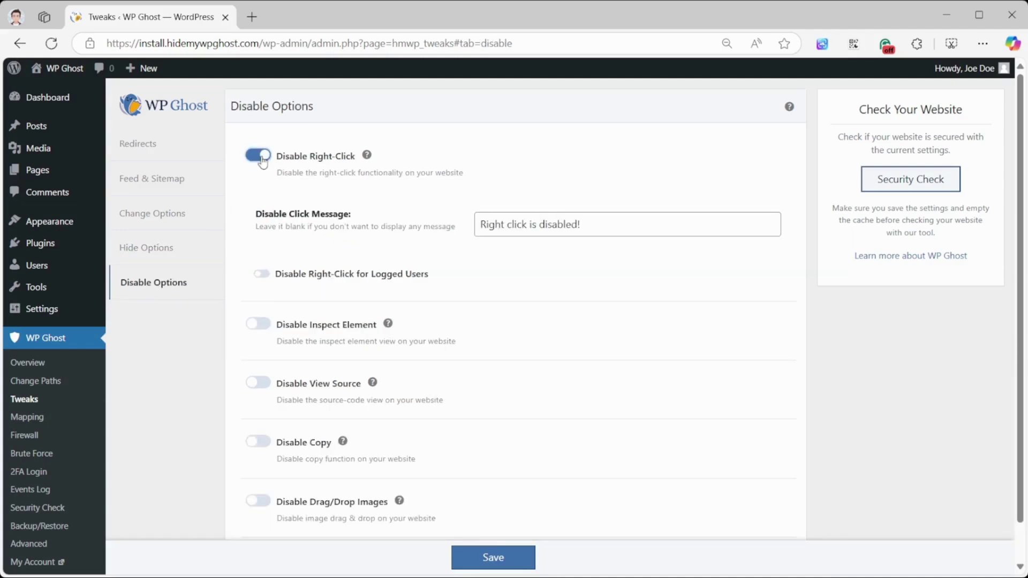
pyautogui.click(486, 557)
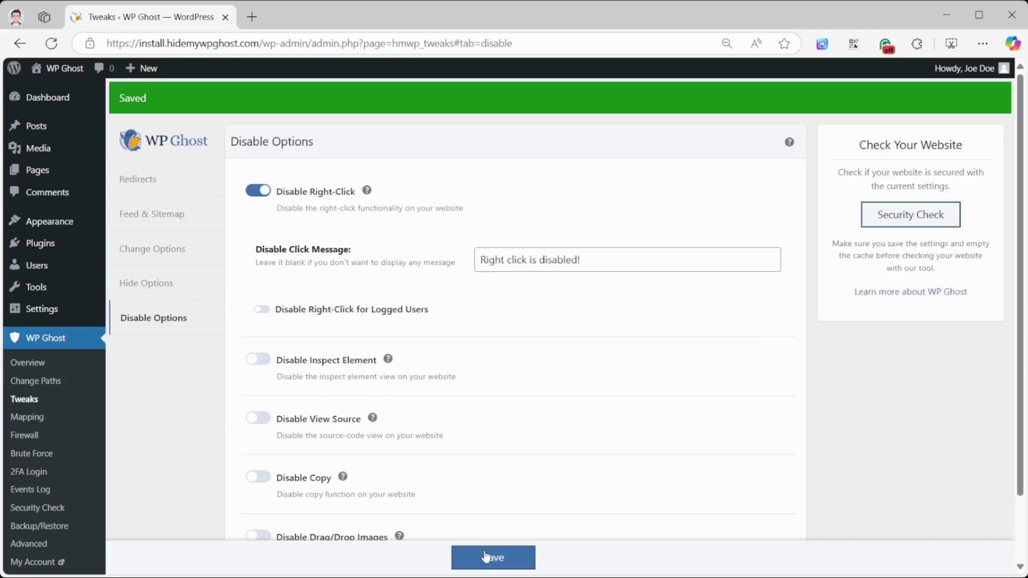
# Step: Add all common WordPress classes (wp-caption onward) to Text Mapping and save
pyautogui.click(38, 418)
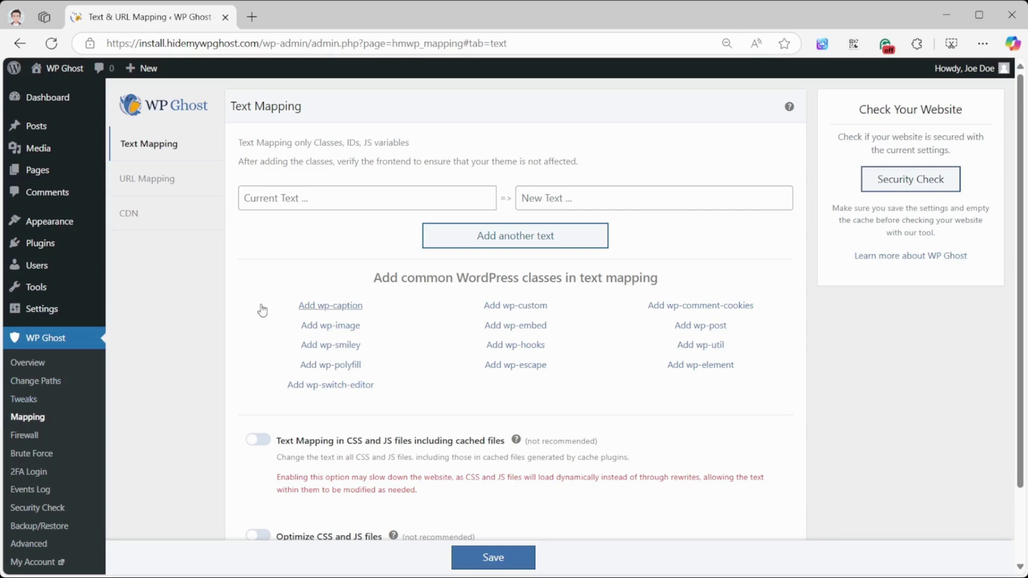
pyautogui.click(327, 306)
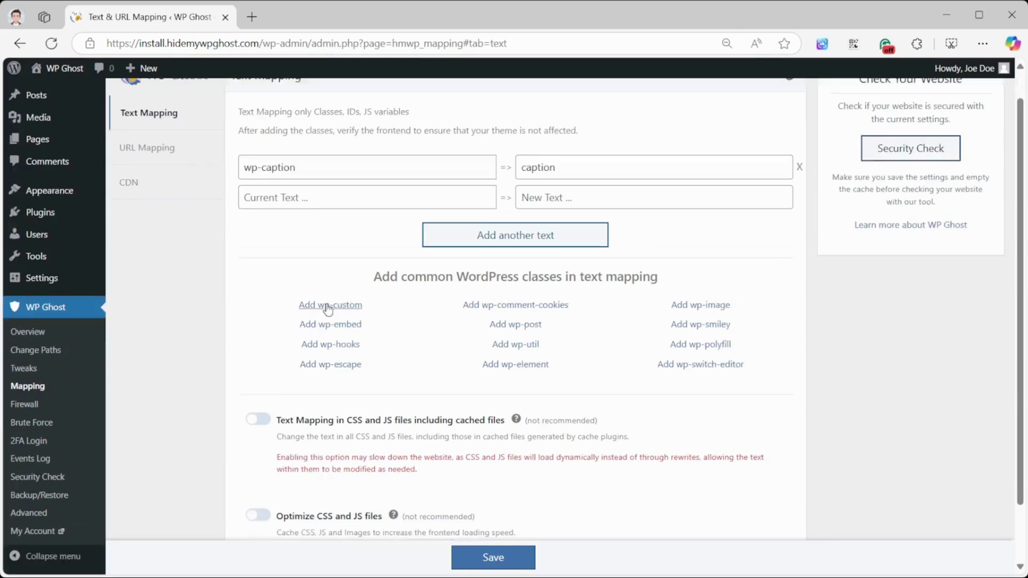
pyautogui.click(328, 306)
pyautogui.click(327, 305)
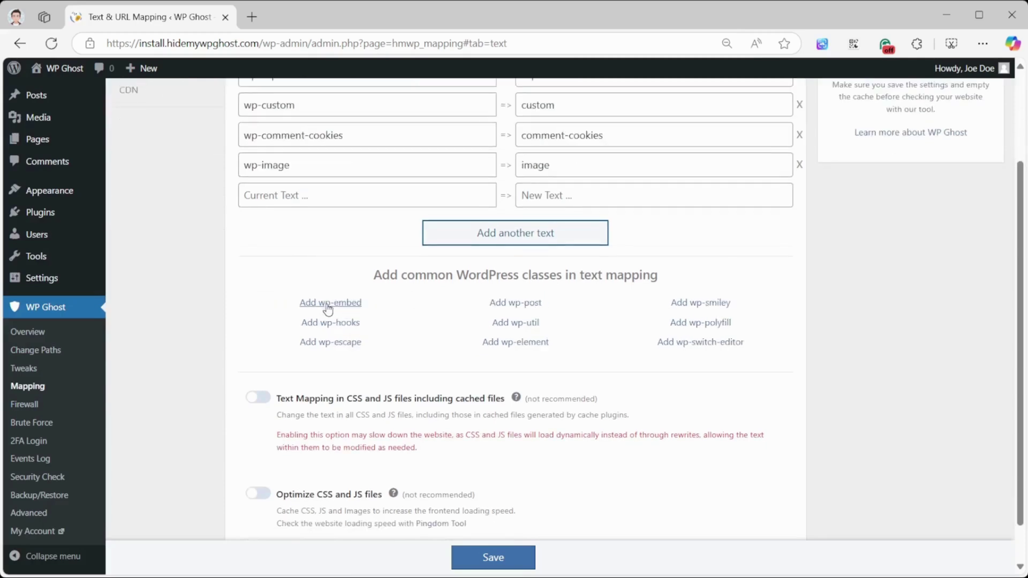
pyautogui.click(327, 304)
pyautogui.click(328, 304)
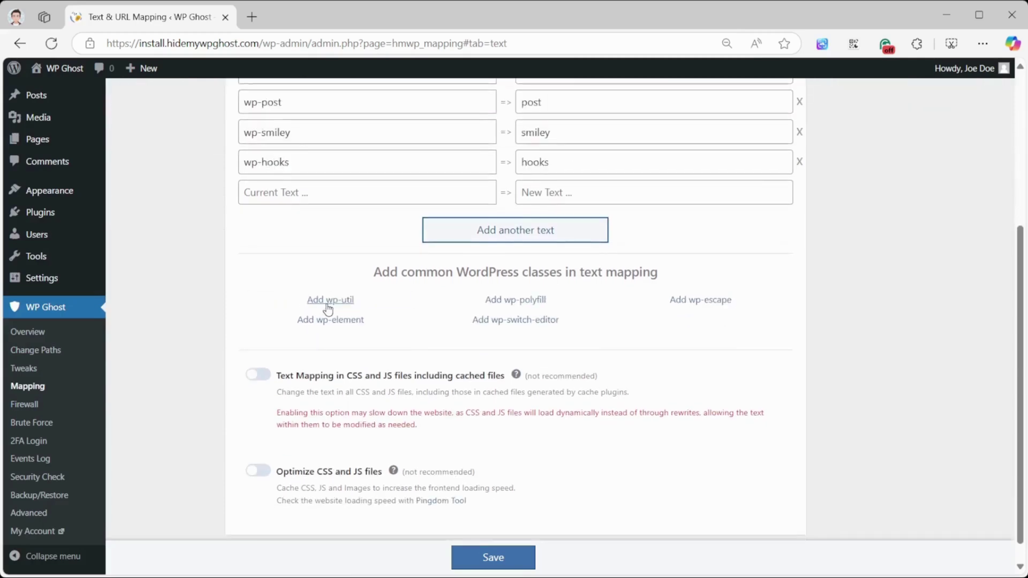
pyautogui.click(329, 301)
pyautogui.click(331, 304)
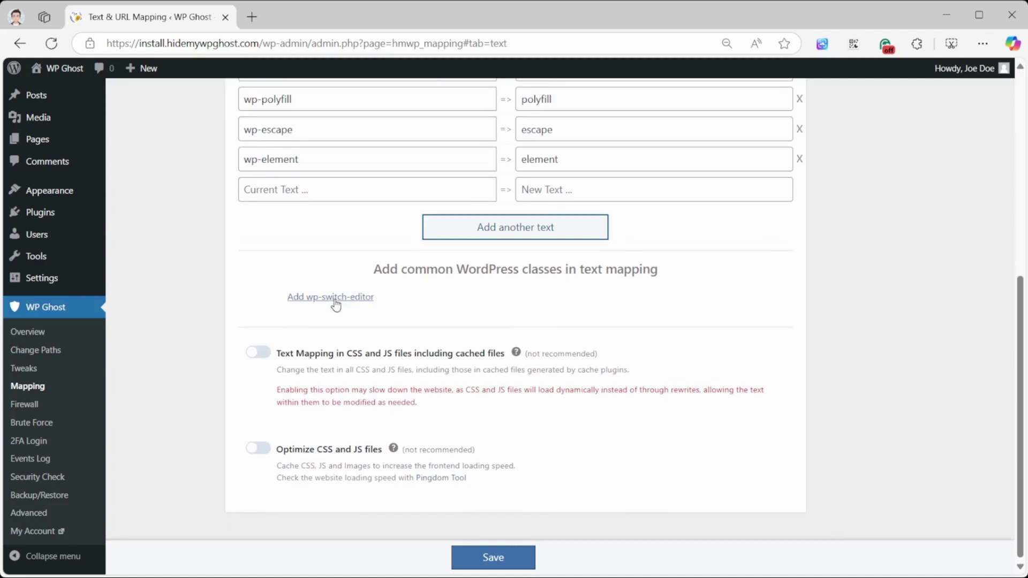
pyautogui.click(470, 559)
pyautogui.click(158, 215)
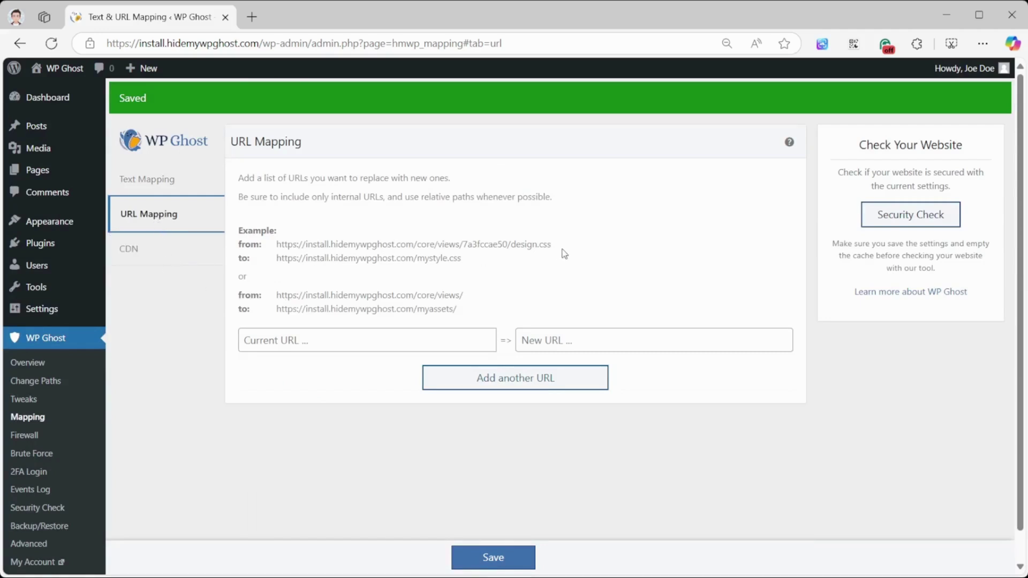
# Step: Map current URL /core/views/7a3fccae50/design.css to new URL /mystyle.css
pyautogui.moveTo(552, 245); pyautogui.dragTo(414, 243)
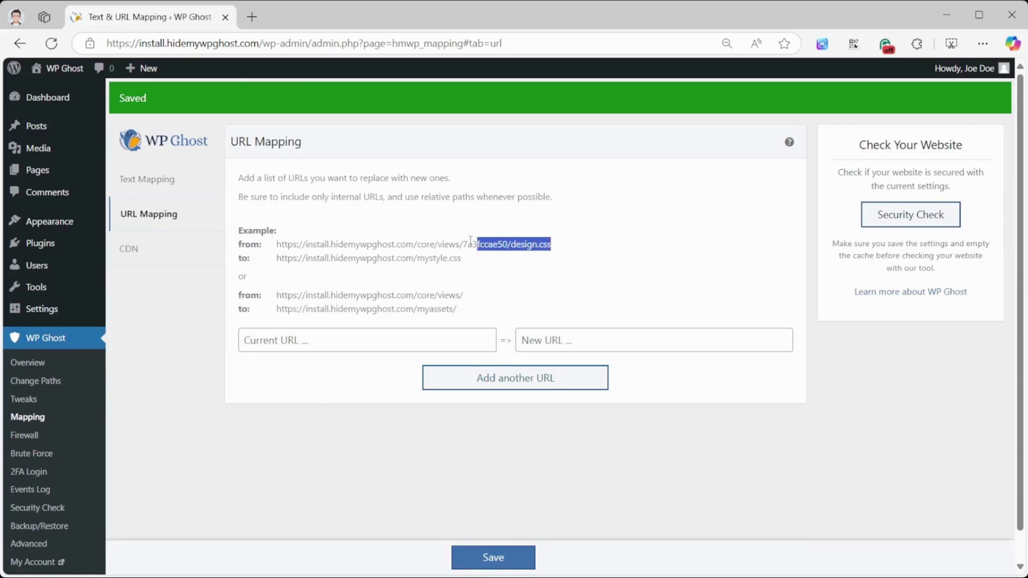
pyautogui.click(354, 349)
pyautogui.write('/core/views/7a3fccae50/design.css')
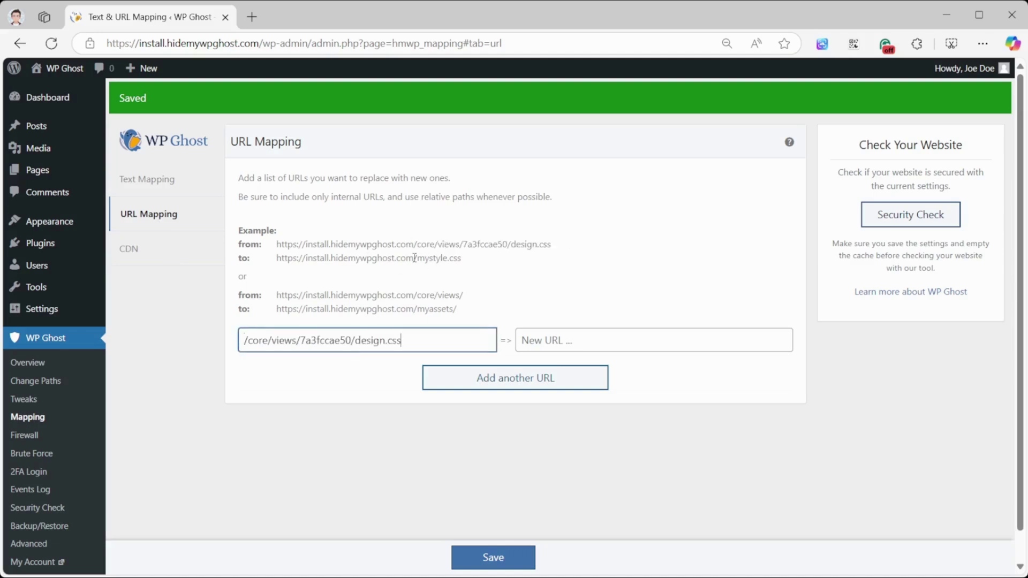
pyautogui.moveTo(414, 258); pyautogui.dragTo(475, 260)
pyautogui.hotkey('ctrl', 'c')
pyautogui.click(566, 338)
pyautogui.hotkey('ctrl', 'v')
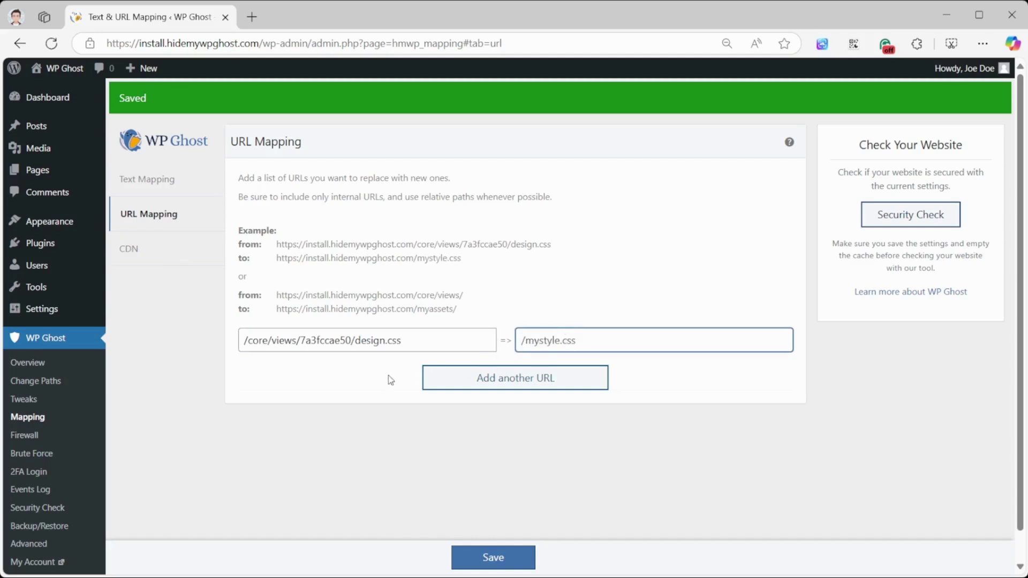
pyautogui.click(388, 375)
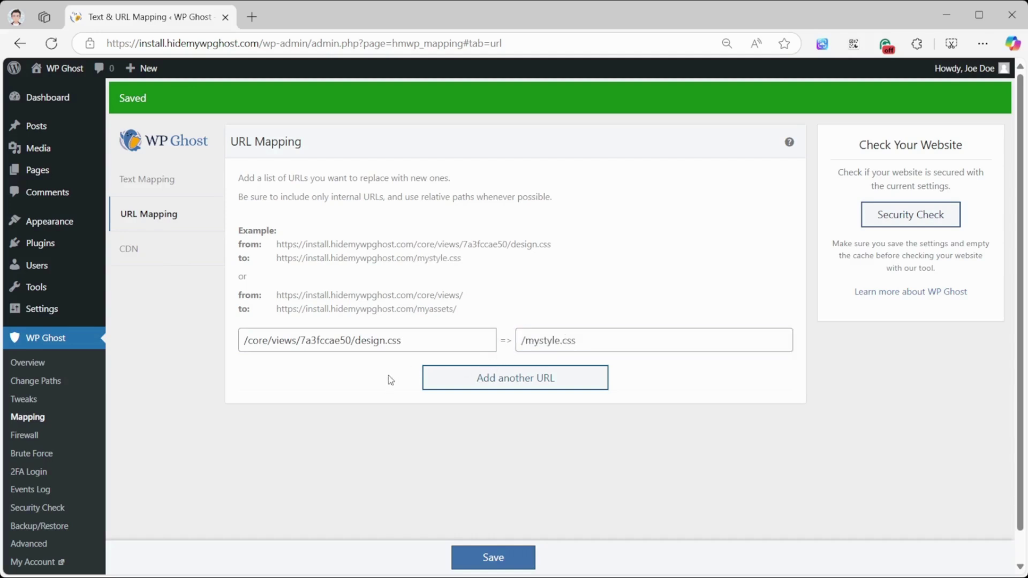
# Step: Review the CDN URLs section and save the mapping settings
pyautogui.click(144, 255)
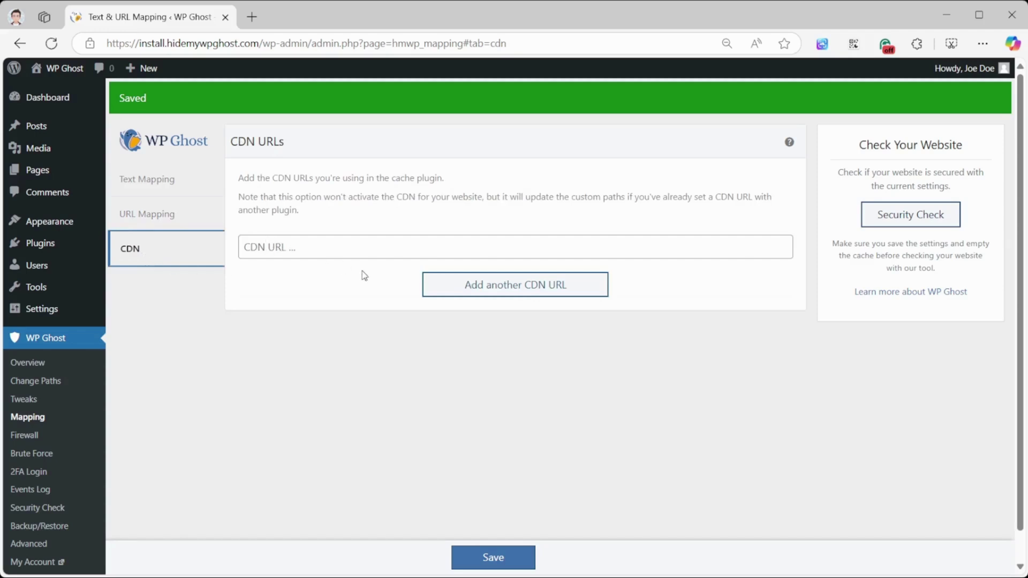
pyautogui.click(482, 557)
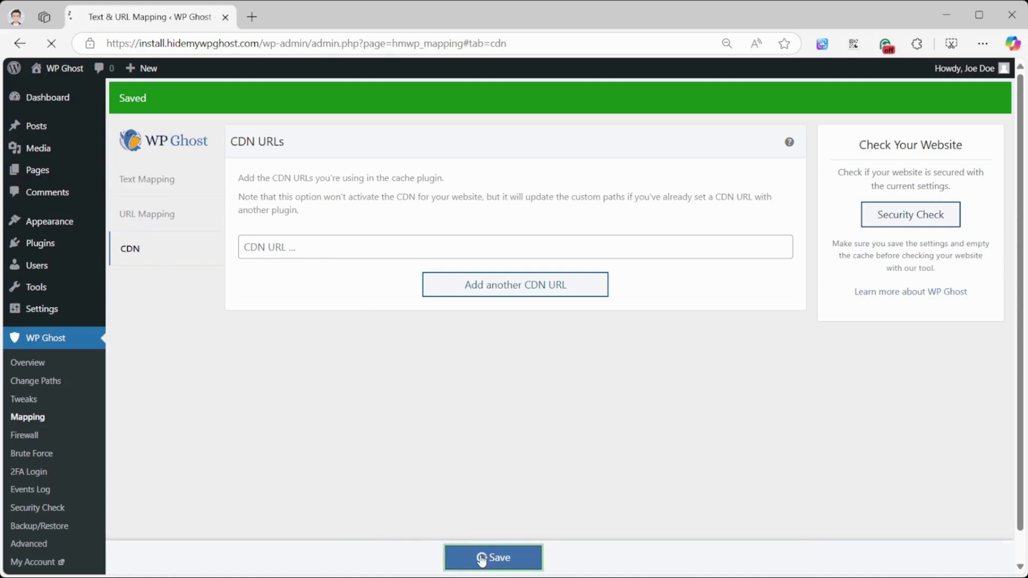
# Step: On the Firewall page, check the strength levels and keep 8G Firewall
pyautogui.click(31, 437)
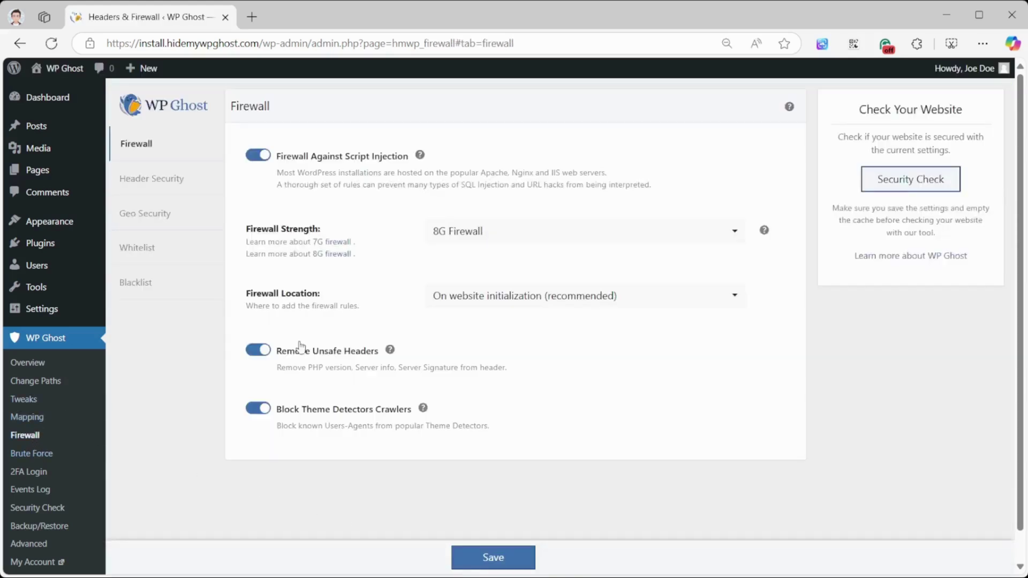
pyautogui.click(568, 232)
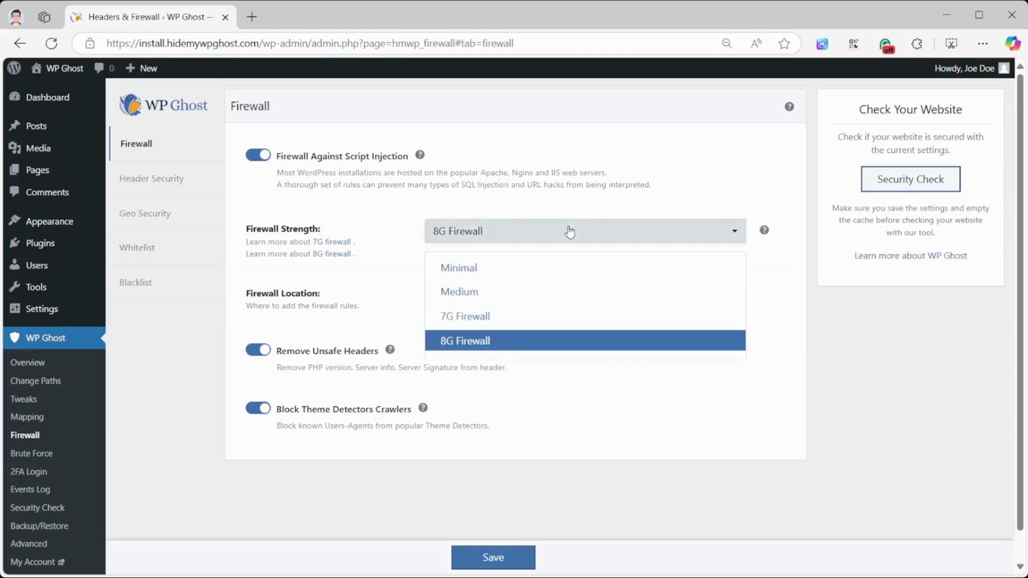
pyautogui.click(568, 231)
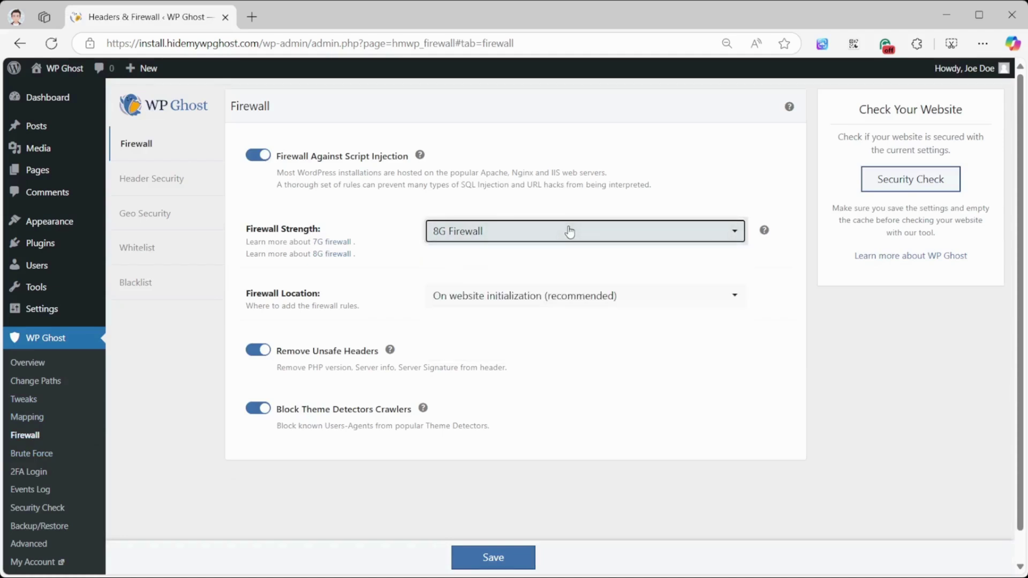
# Step: Review Header Security, Geo Security, Whitelist and Blacklist, then go to Brute Force
pyautogui.click(164, 183)
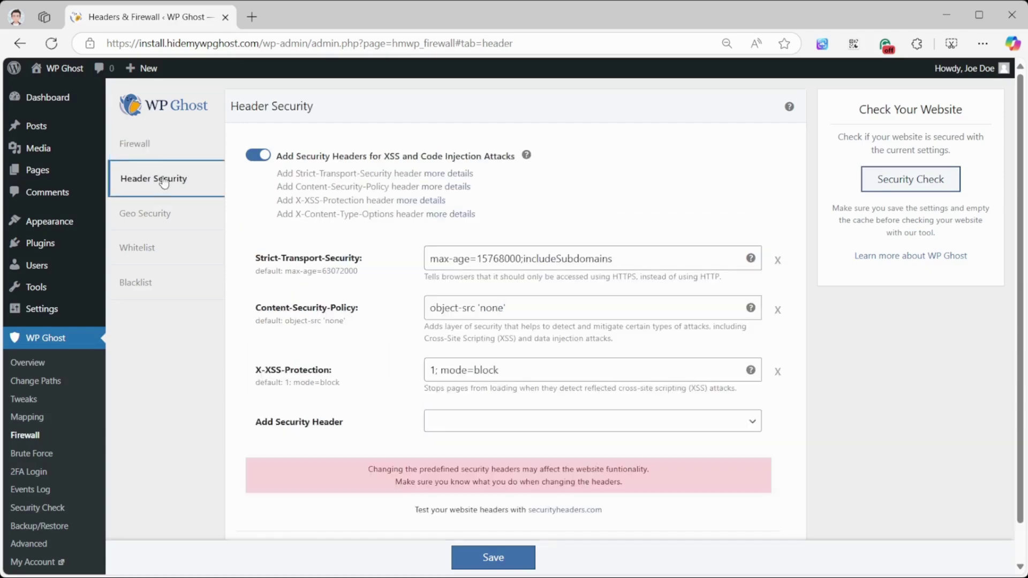
pyautogui.click(156, 215)
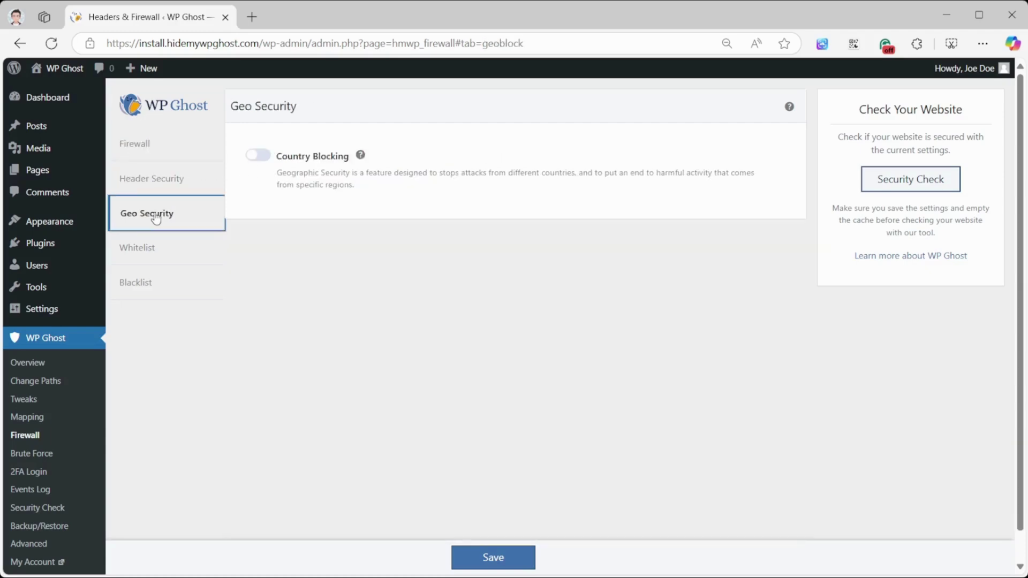
pyautogui.click(155, 254)
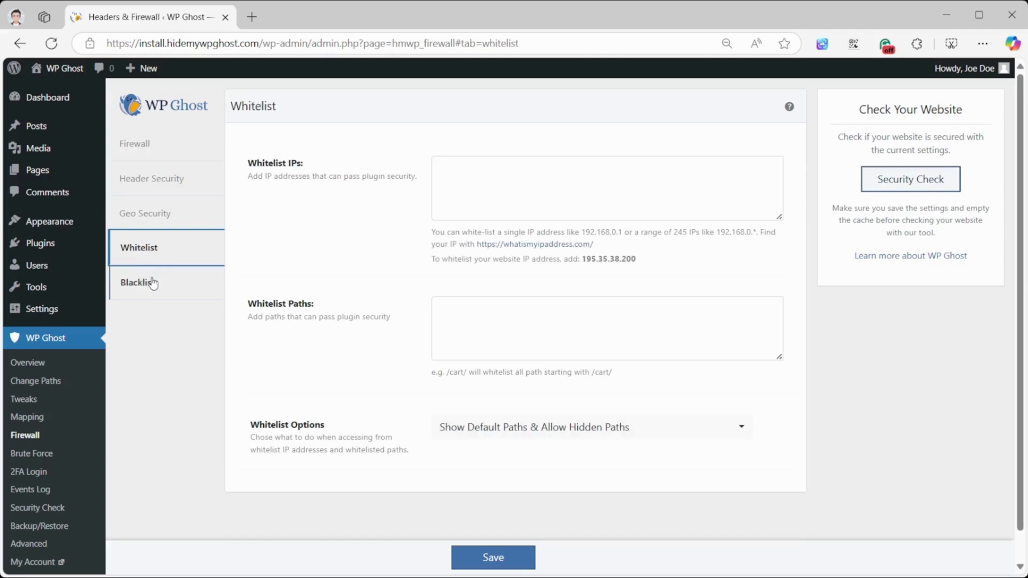
pyautogui.click(152, 283)
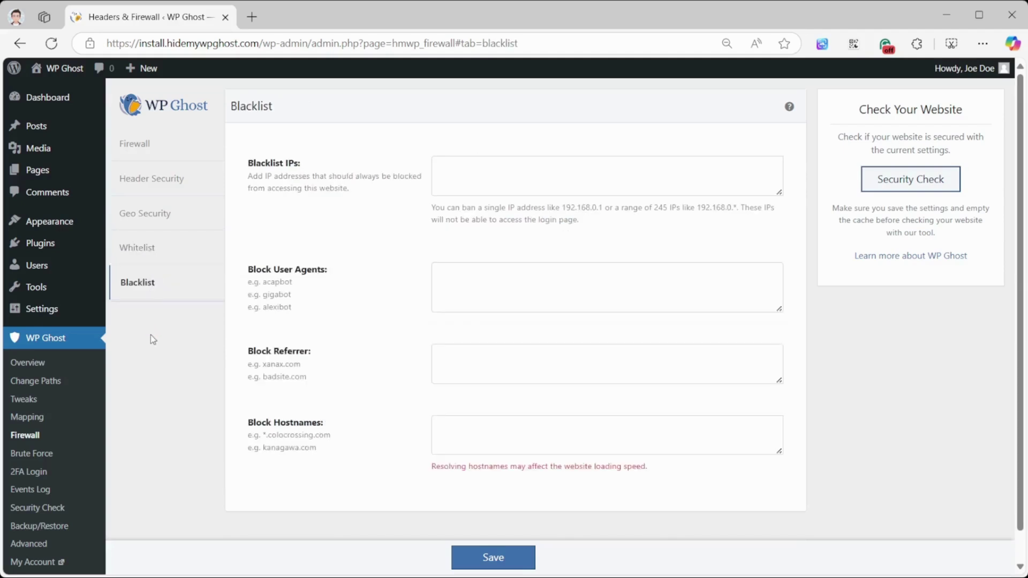
pyautogui.click(43, 455)
# Step: Switch the brute force captcha to Google reCAPTCHA V3, then go to 2FA Login
pyautogui.click(164, 183)
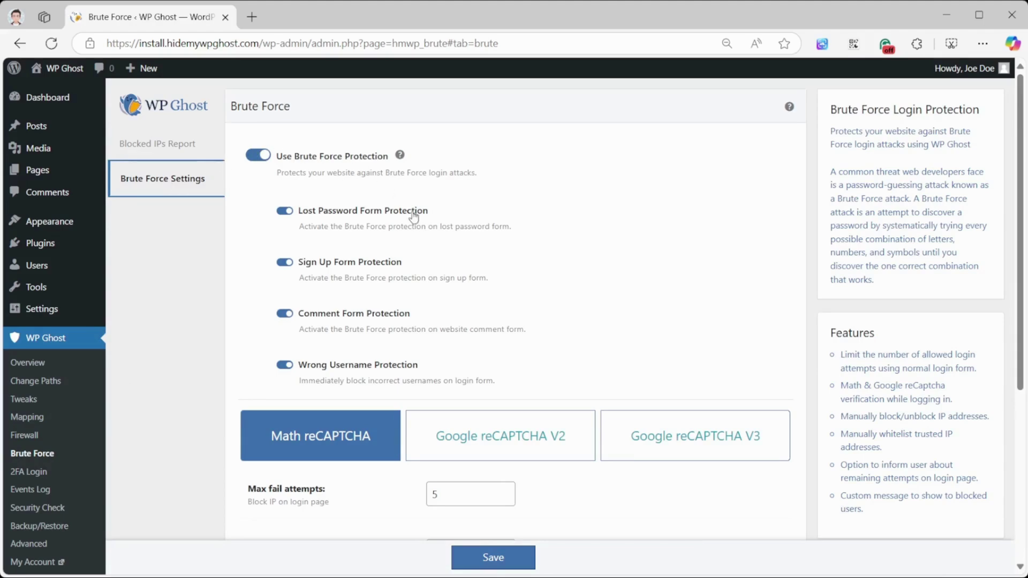
pyautogui.scroll(-3, 293, 397)
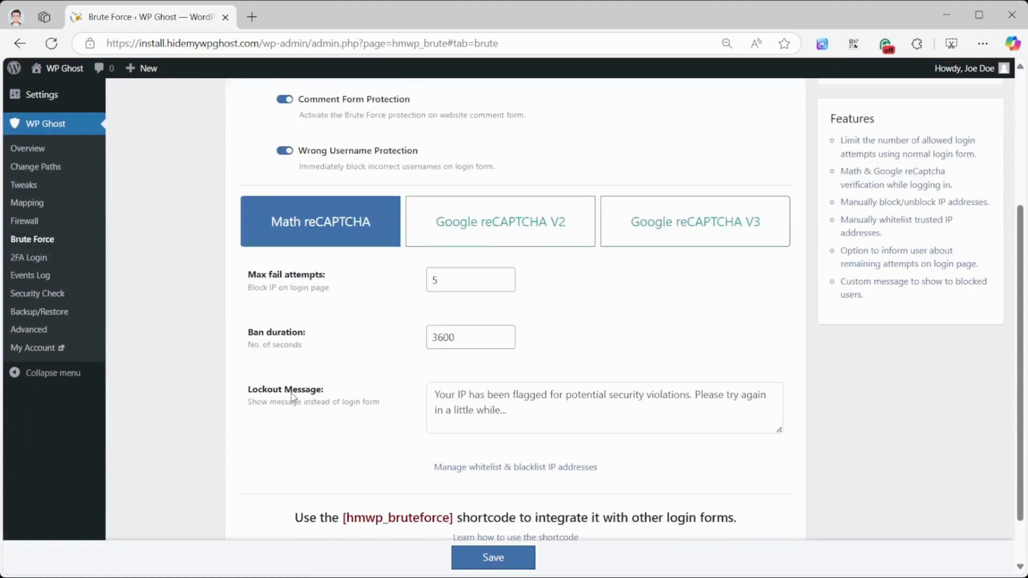
pyautogui.click(465, 240)
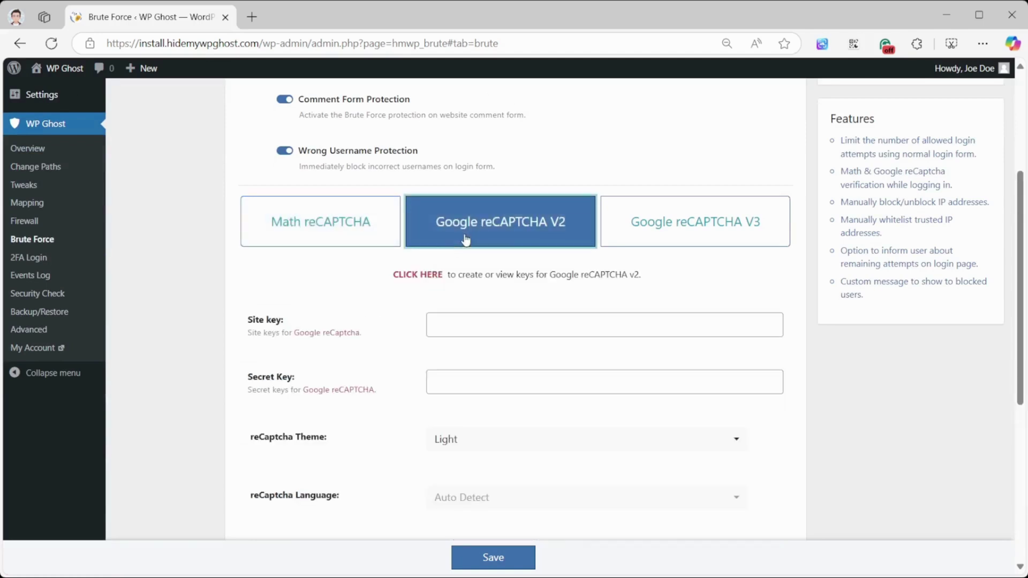
pyautogui.click(640, 232)
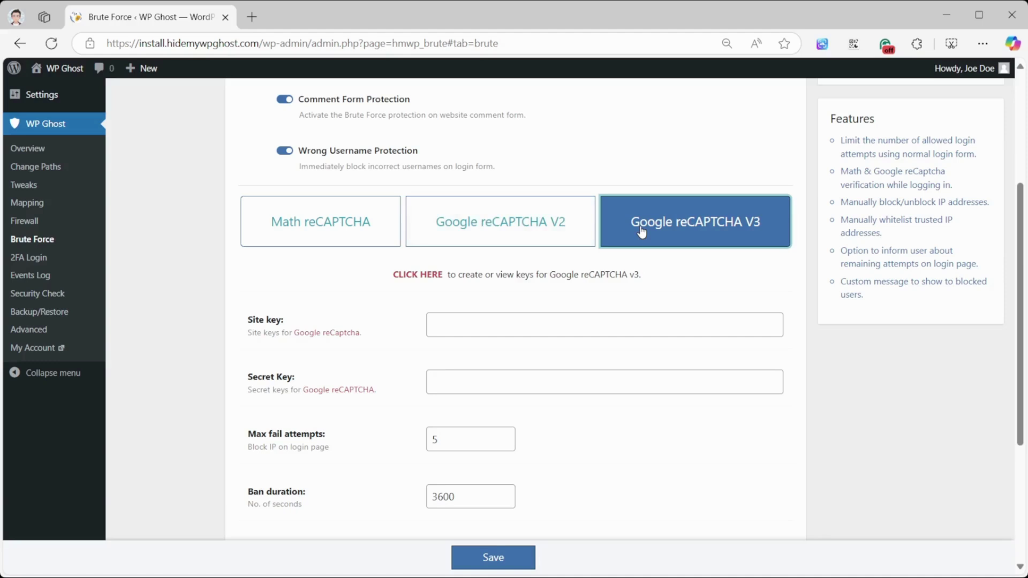
pyautogui.click(35, 259)
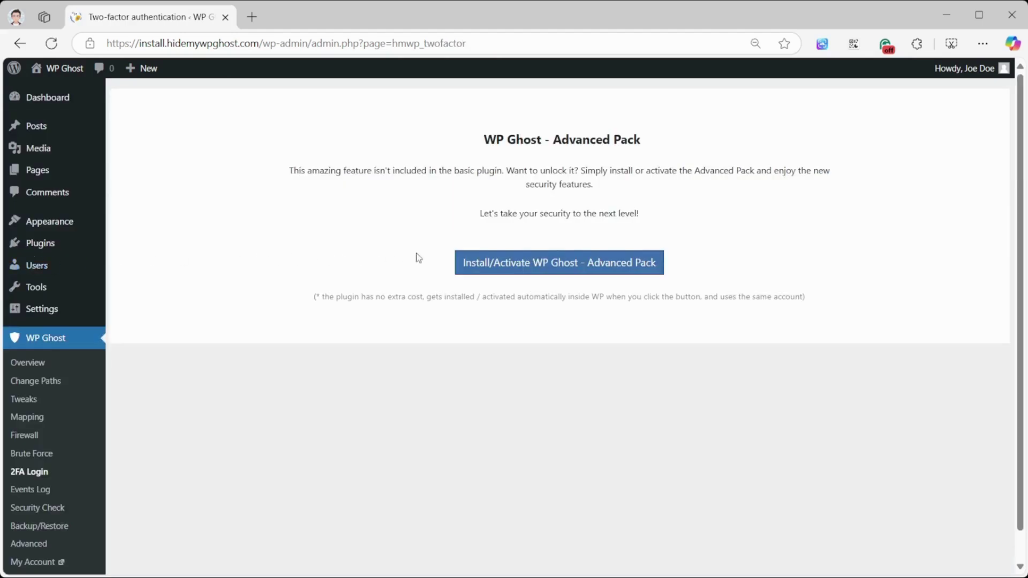
# Step: Install and activate the WP Ghost Advanced Pack and view the two-factor authentication settings
pyautogui.click(551, 267)
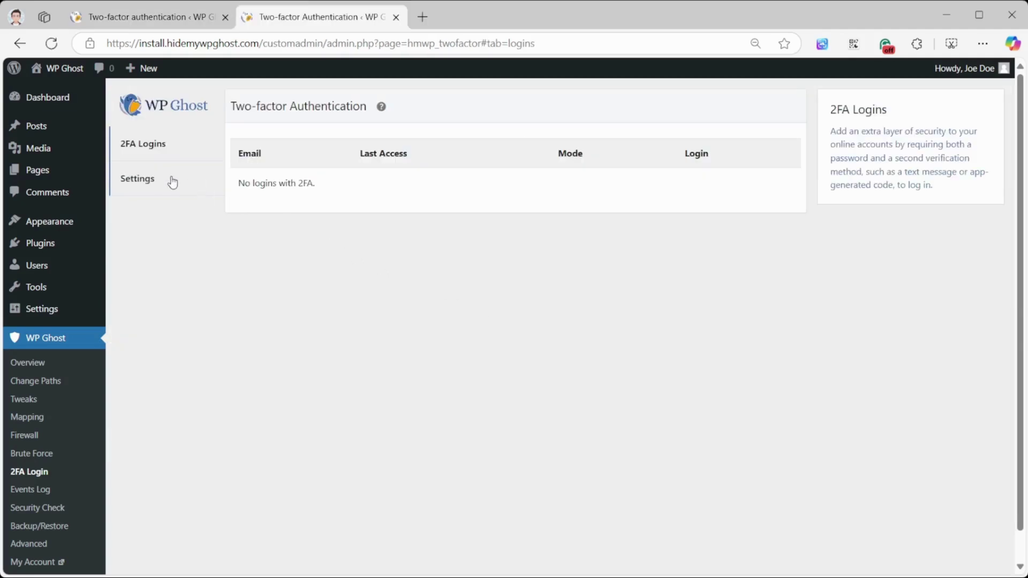
pyautogui.click(172, 181)
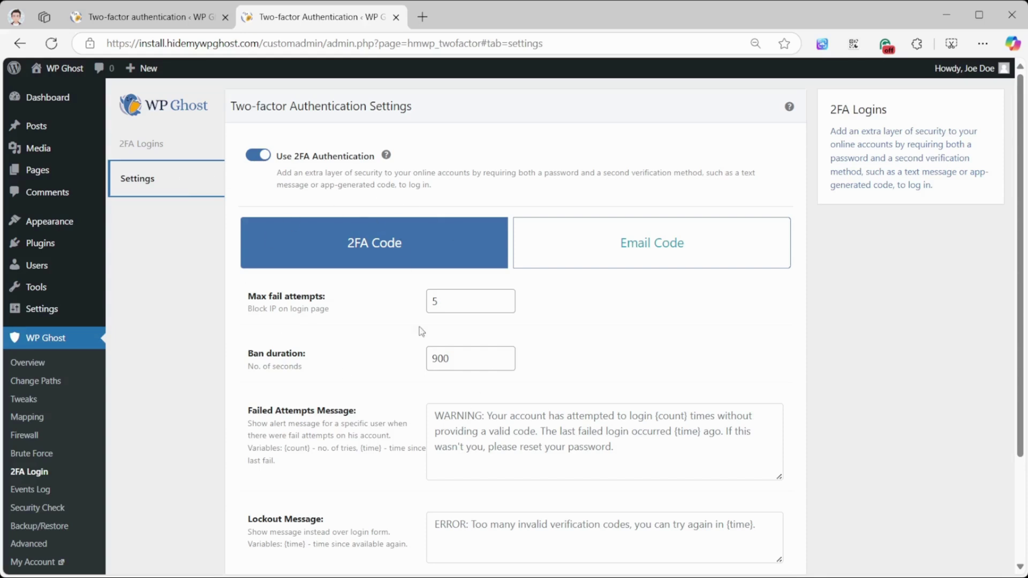
pyautogui.scroll(-3, 374, 399)
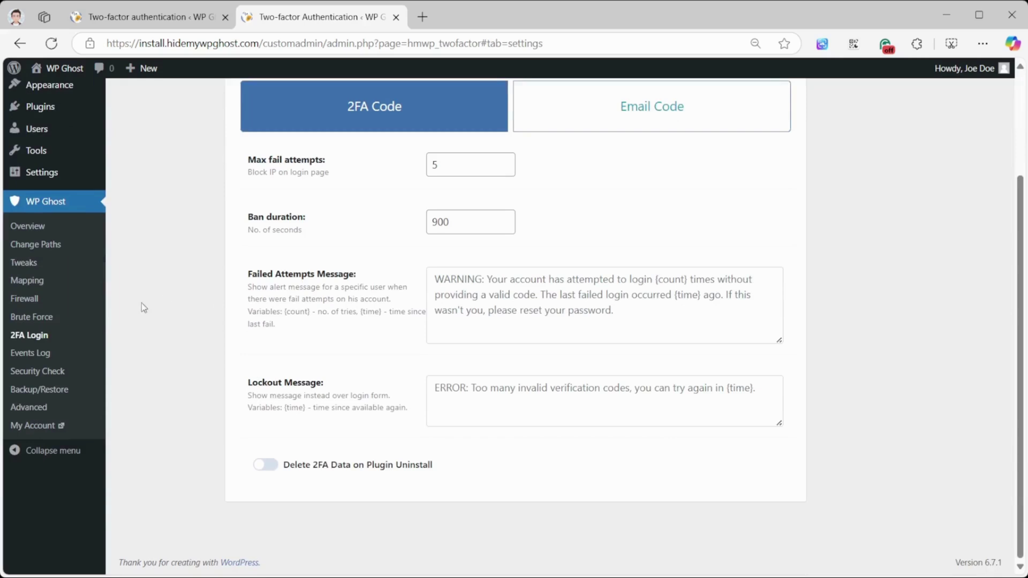
# Step: Filter the Events Log to Authentication_failed entries, then restore it to All Actions
pyautogui.click(38, 353)
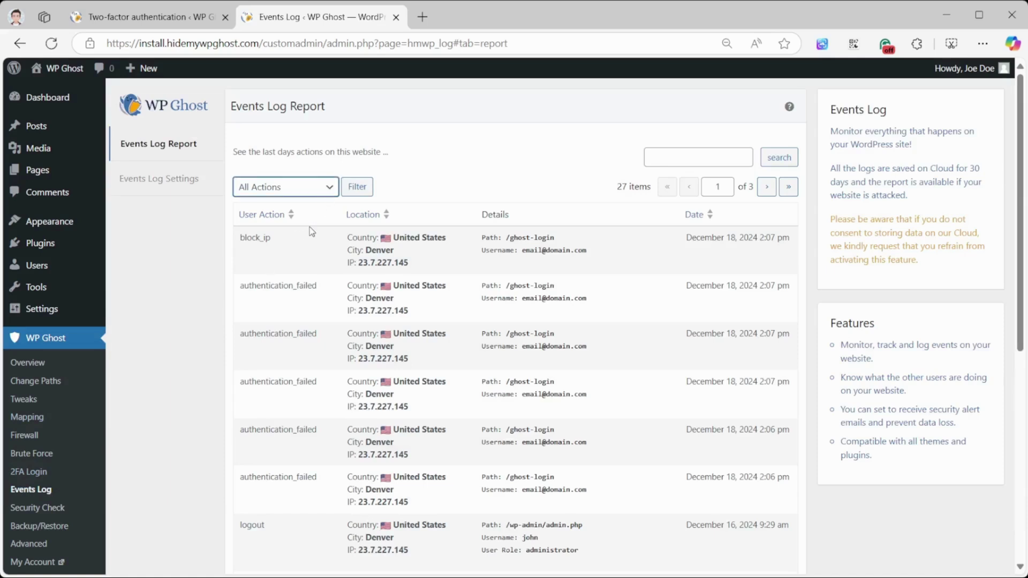
pyautogui.press('Down')
pyautogui.click(358, 189)
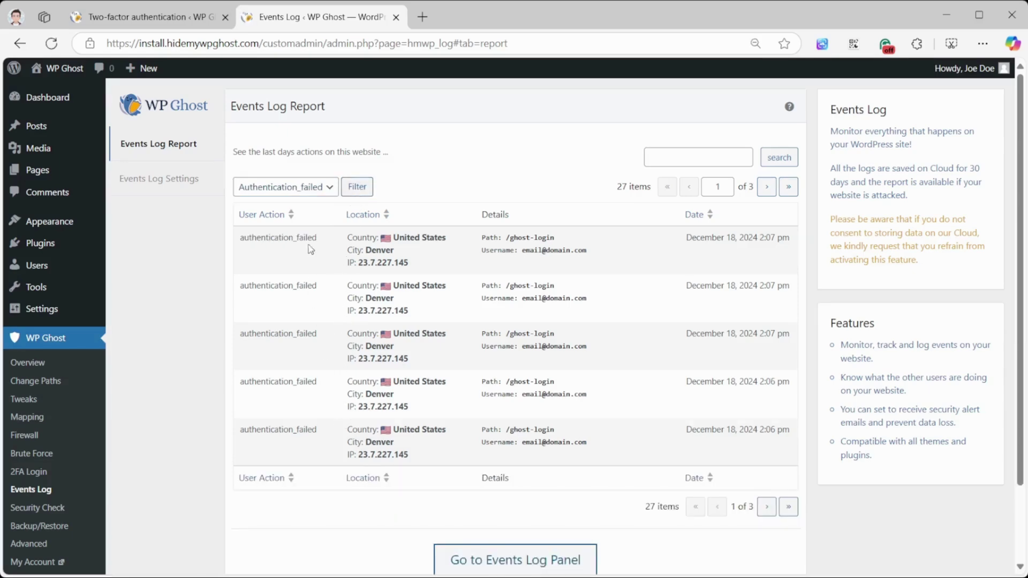
pyautogui.click(303, 215)
pyautogui.click(353, 187)
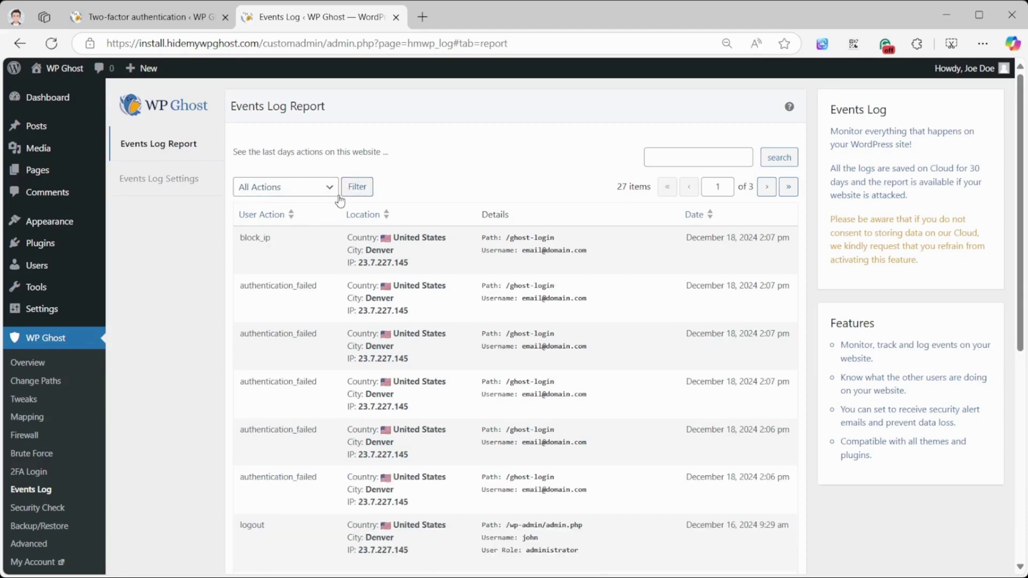
# Step: Start the website security scan from the Security Check page
pyautogui.click(40, 507)
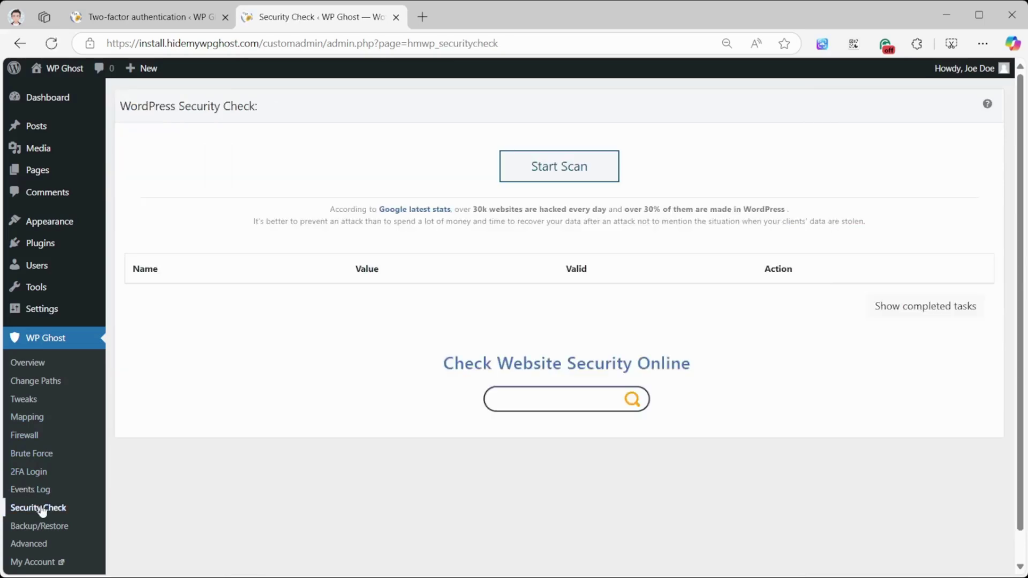
pyautogui.click(555, 165)
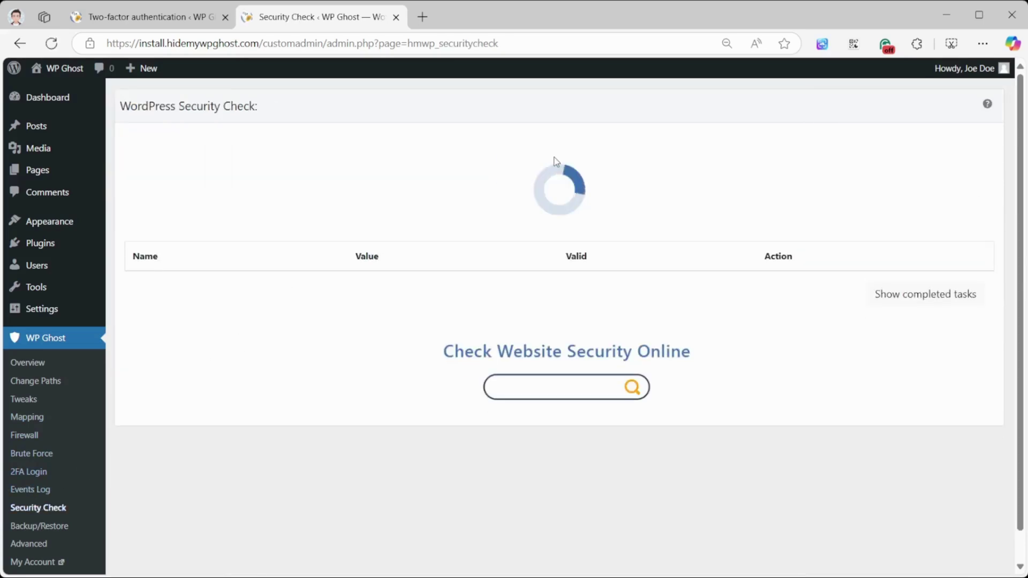